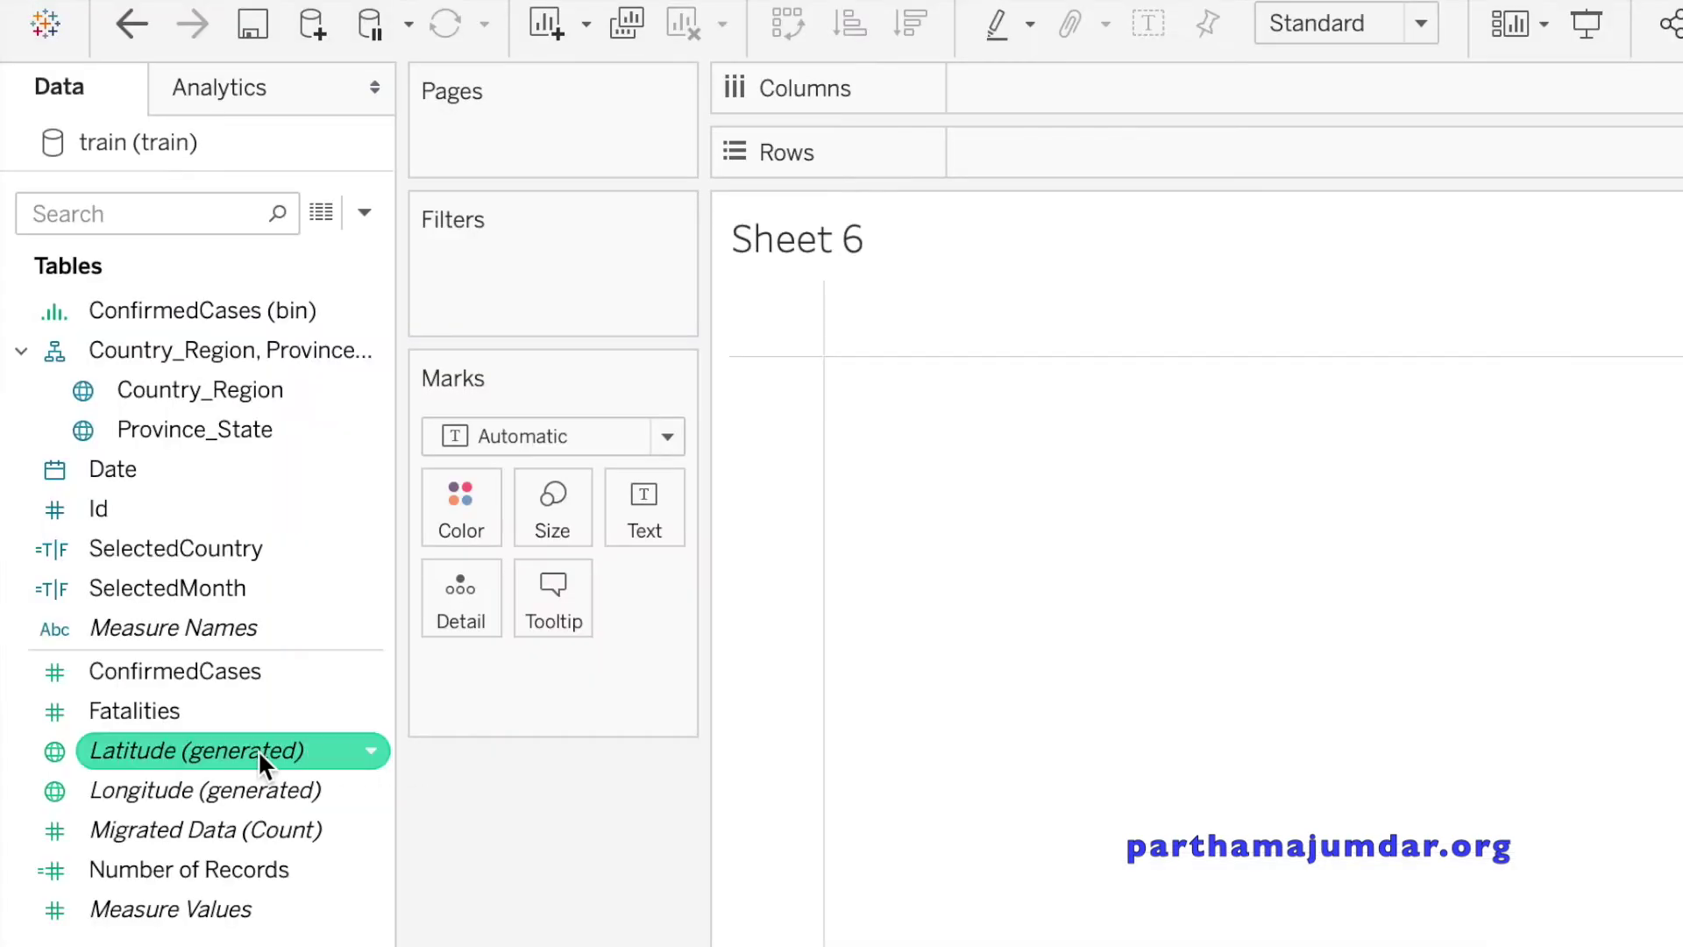
Build a world map with Latitude (generated) on Rows, Longitude (generated) on Columns and Country_Region as mark detail
drag(186, 410, 585, 184)
drag(1054, 288, 1107, 149)
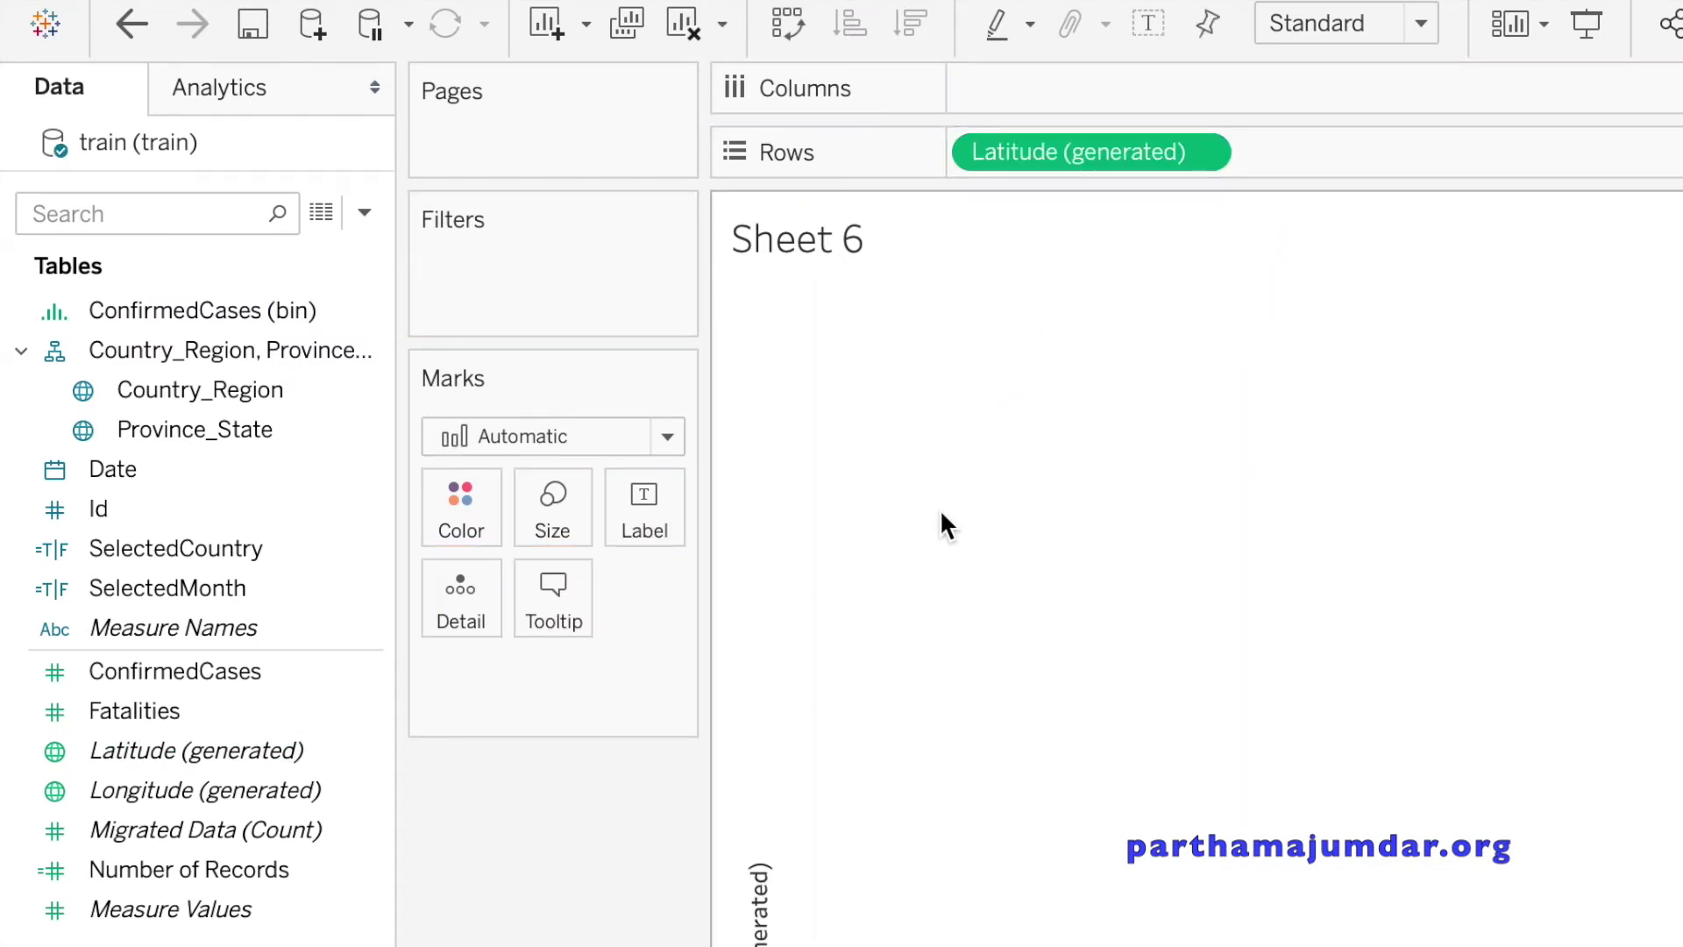
drag(203, 782, 1096, 77)
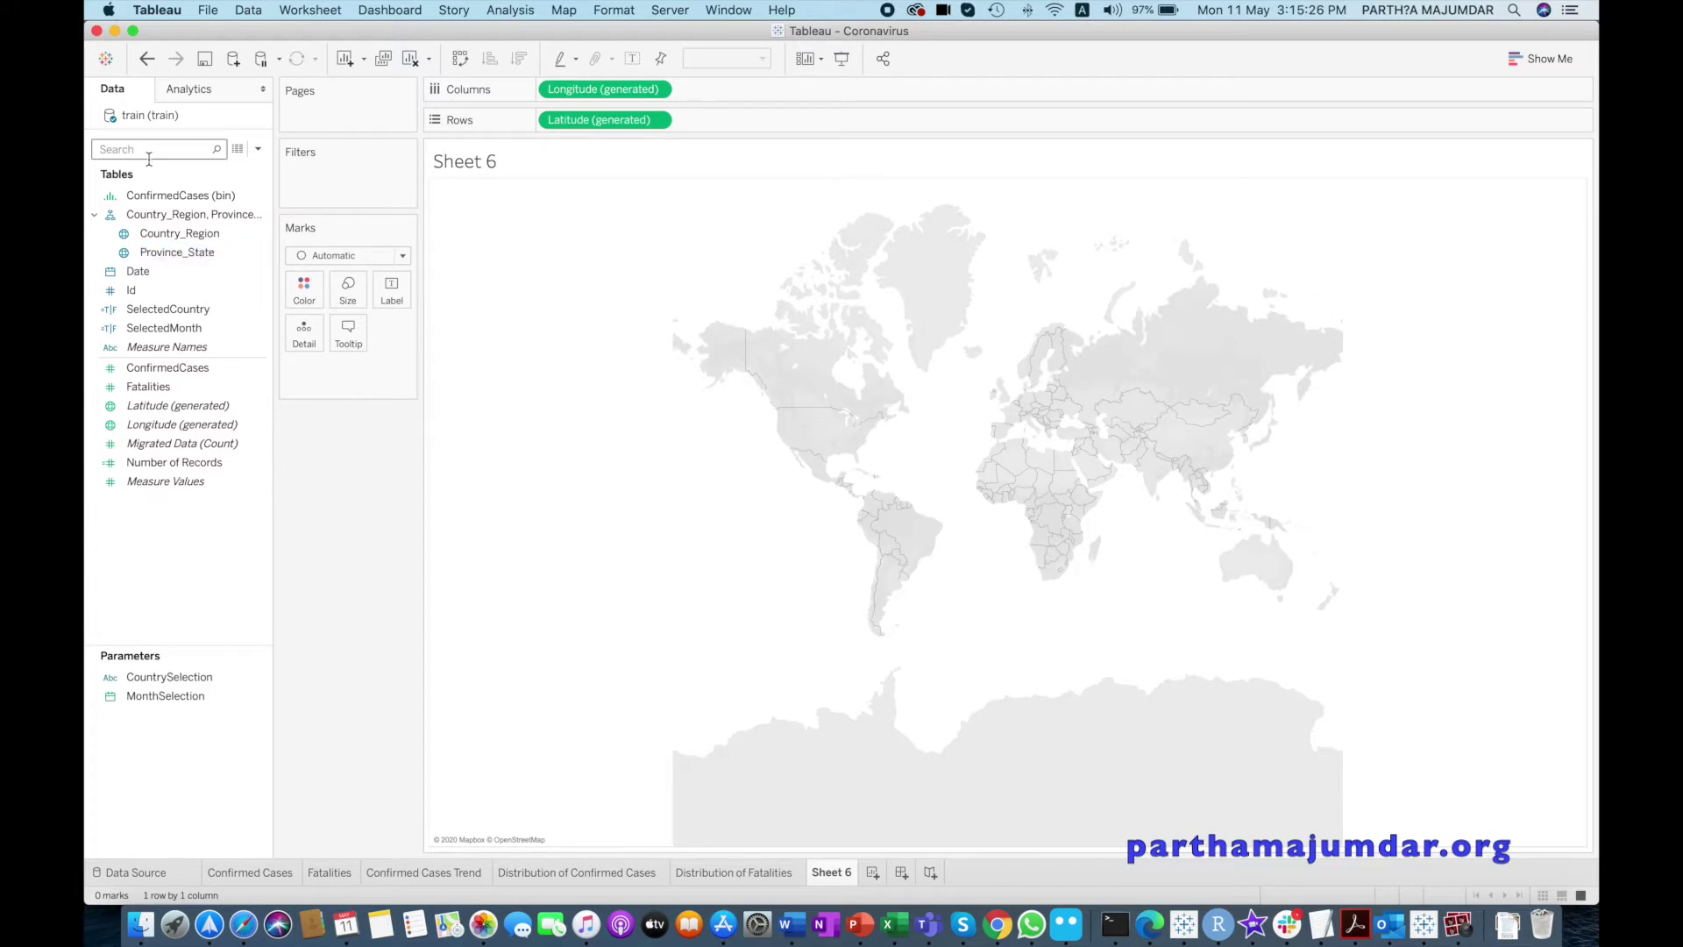
click(193, 235)
drag(193, 235, 306, 340)
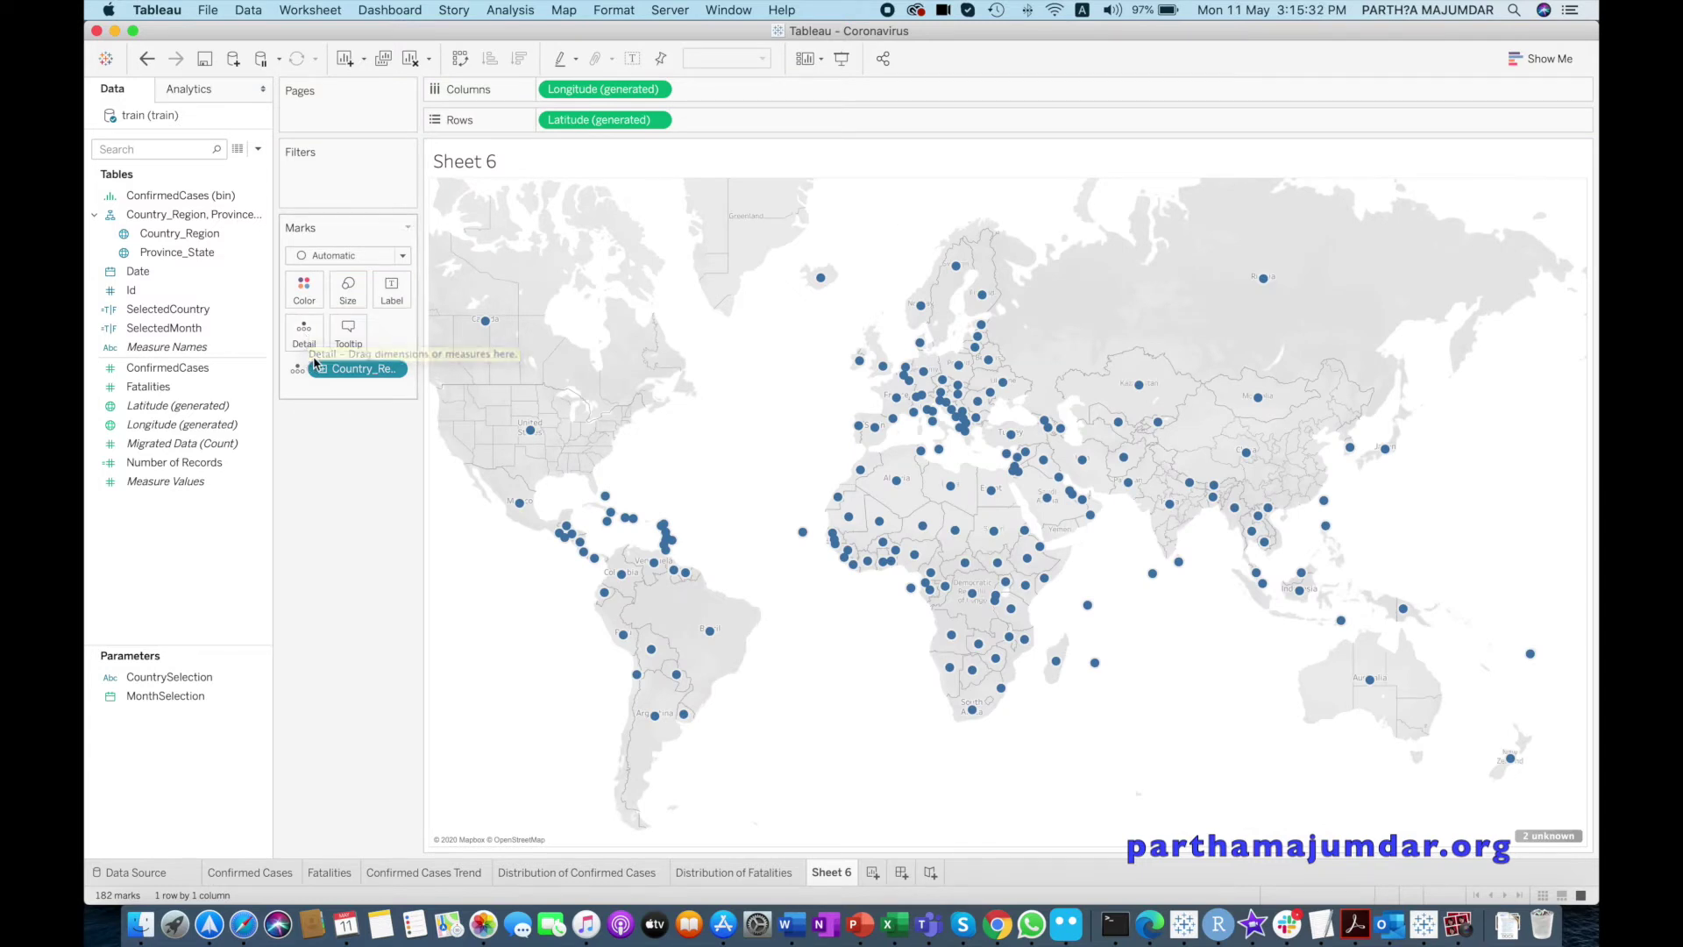
Size the map marks by ConfirmedCases and expand the Country_Region hierarchy to Province_State level
click(192, 369)
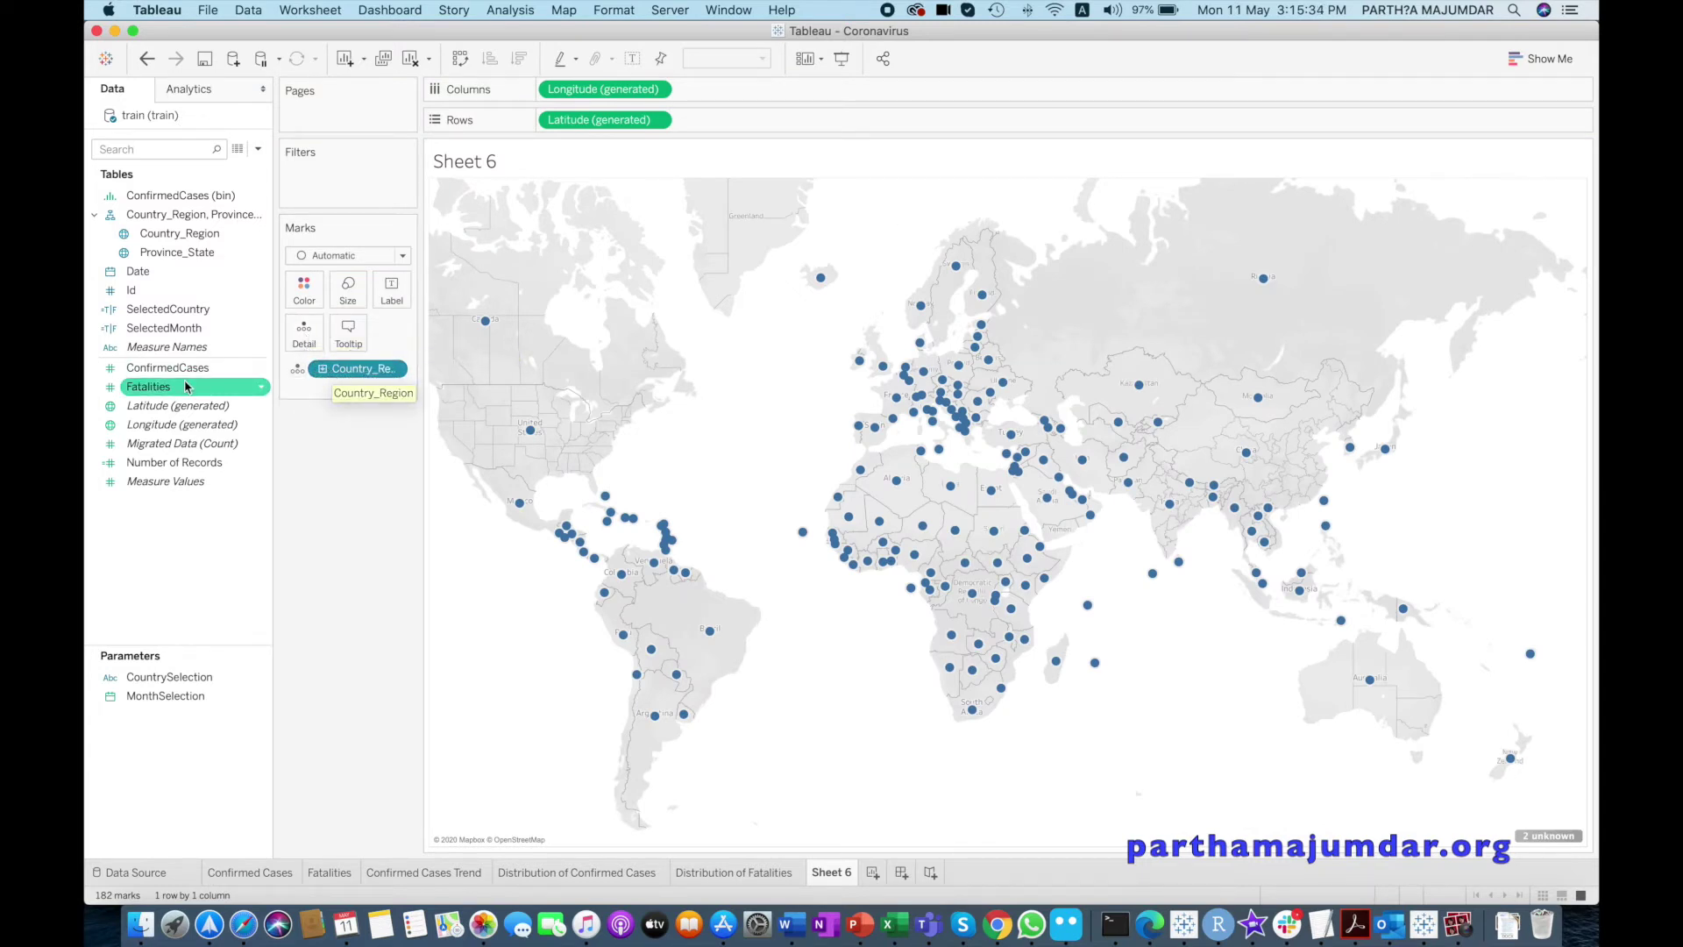
drag(192, 372, 354, 296)
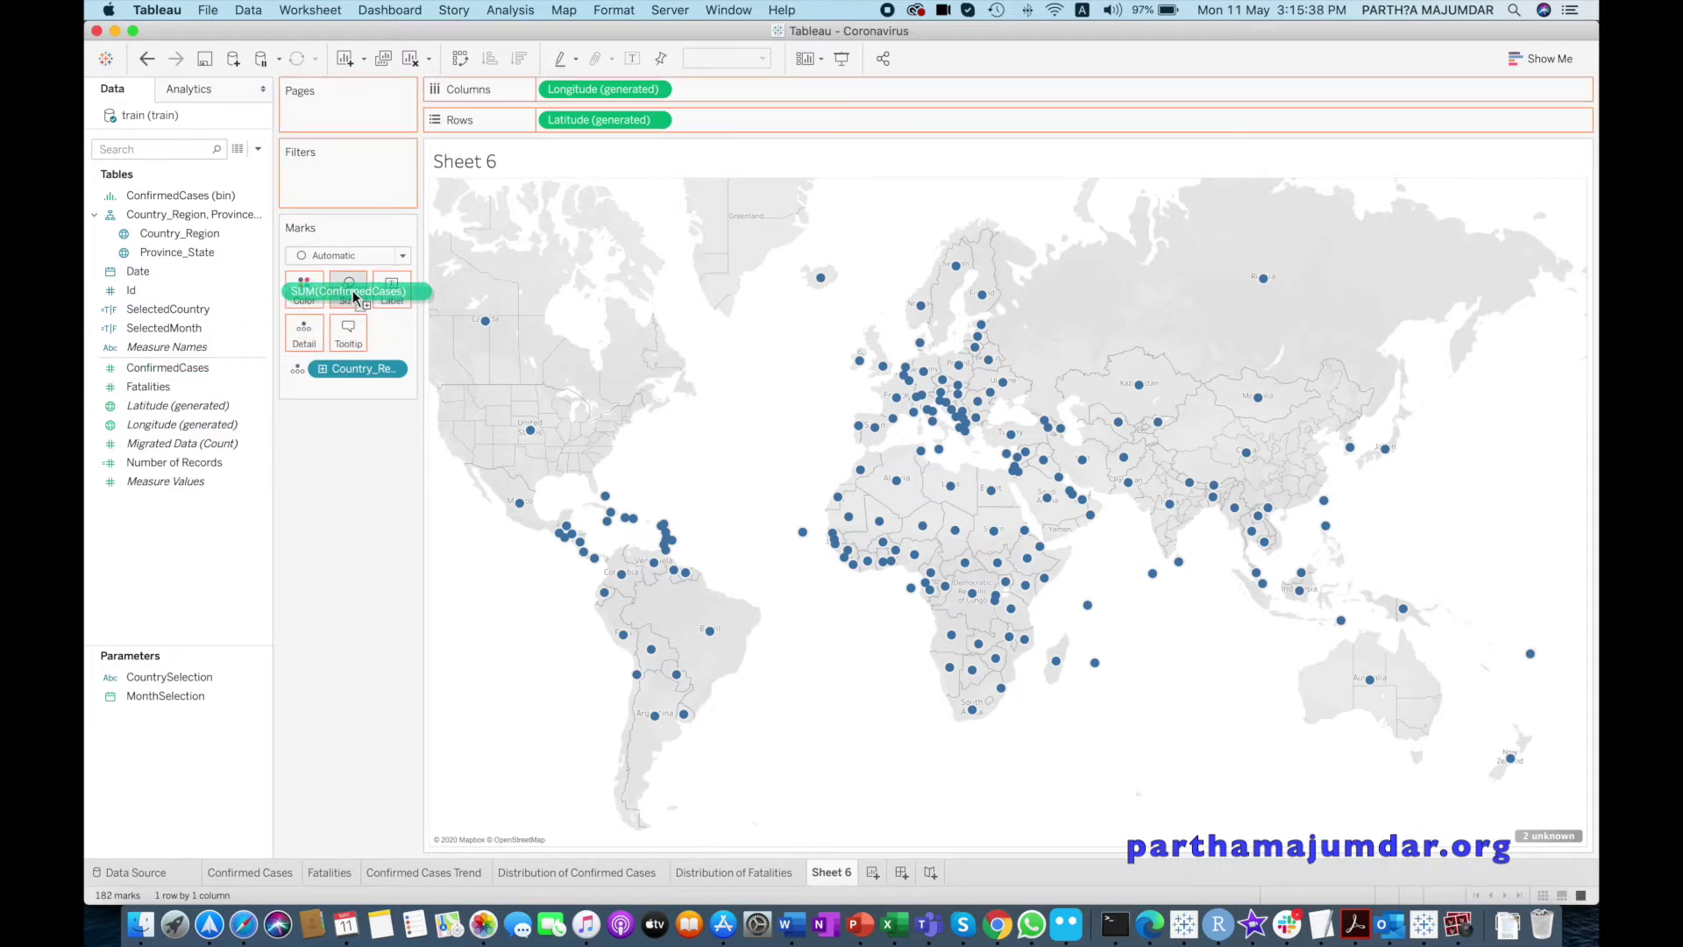
drag(352, 290, 353, 290)
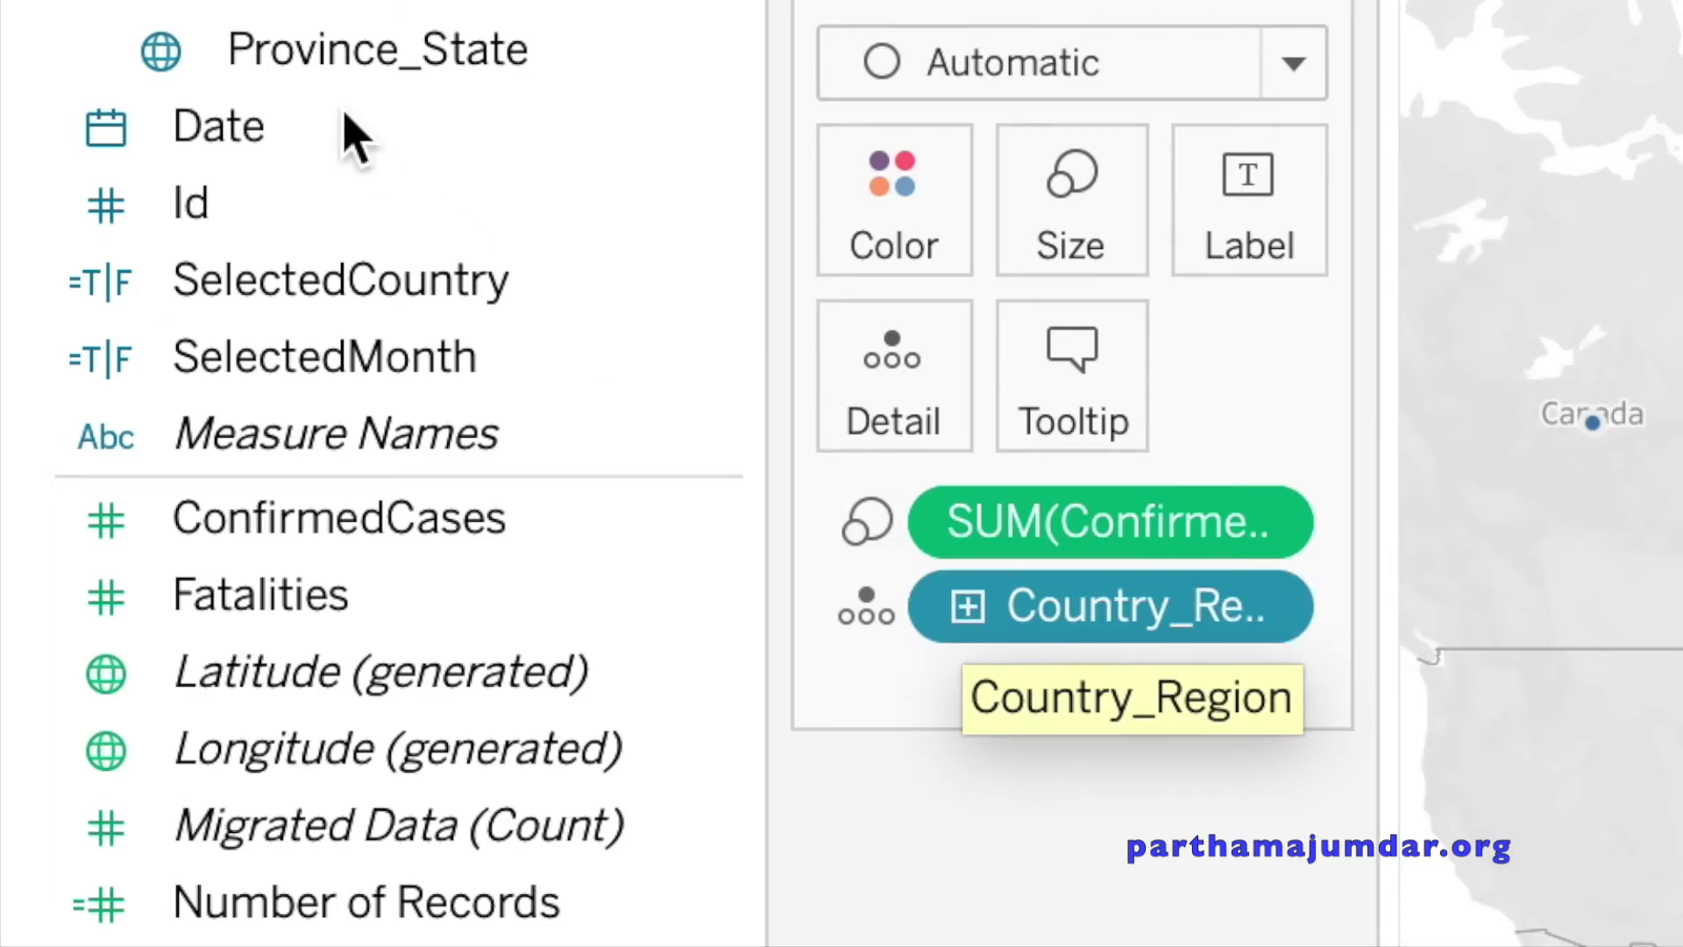
click(967, 607)
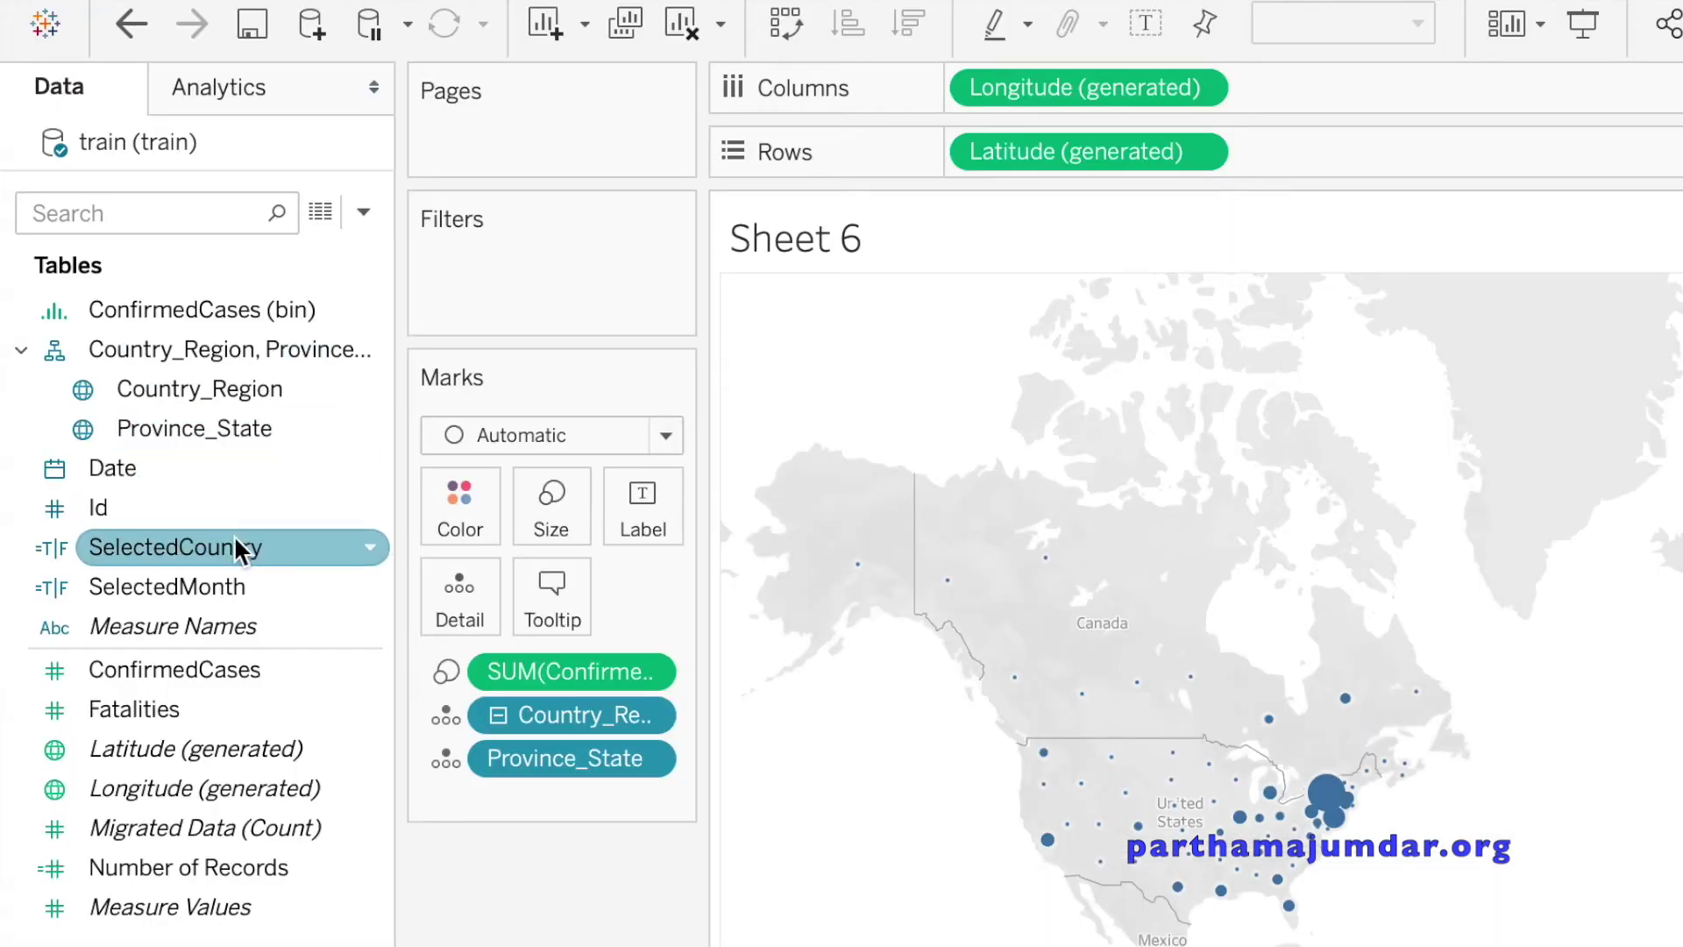
Filter the map to SelectedMonth True and show the MonthSelection parameter control on the sheet
drag(215, 593, 533, 255)
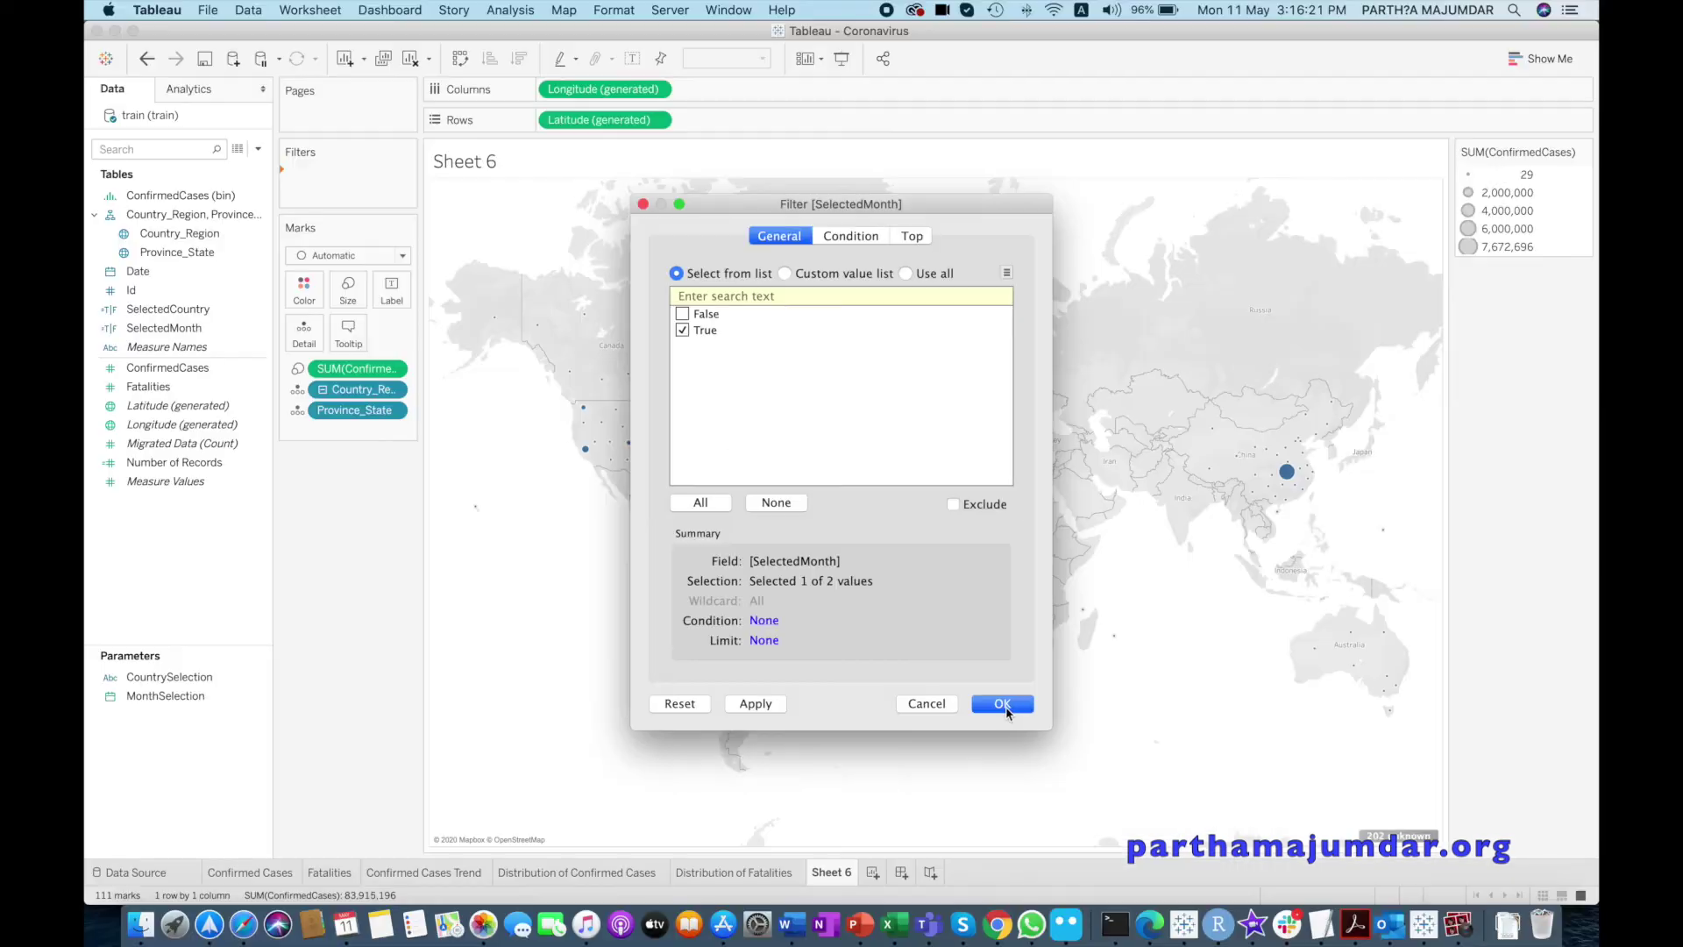
click(1113, 877)
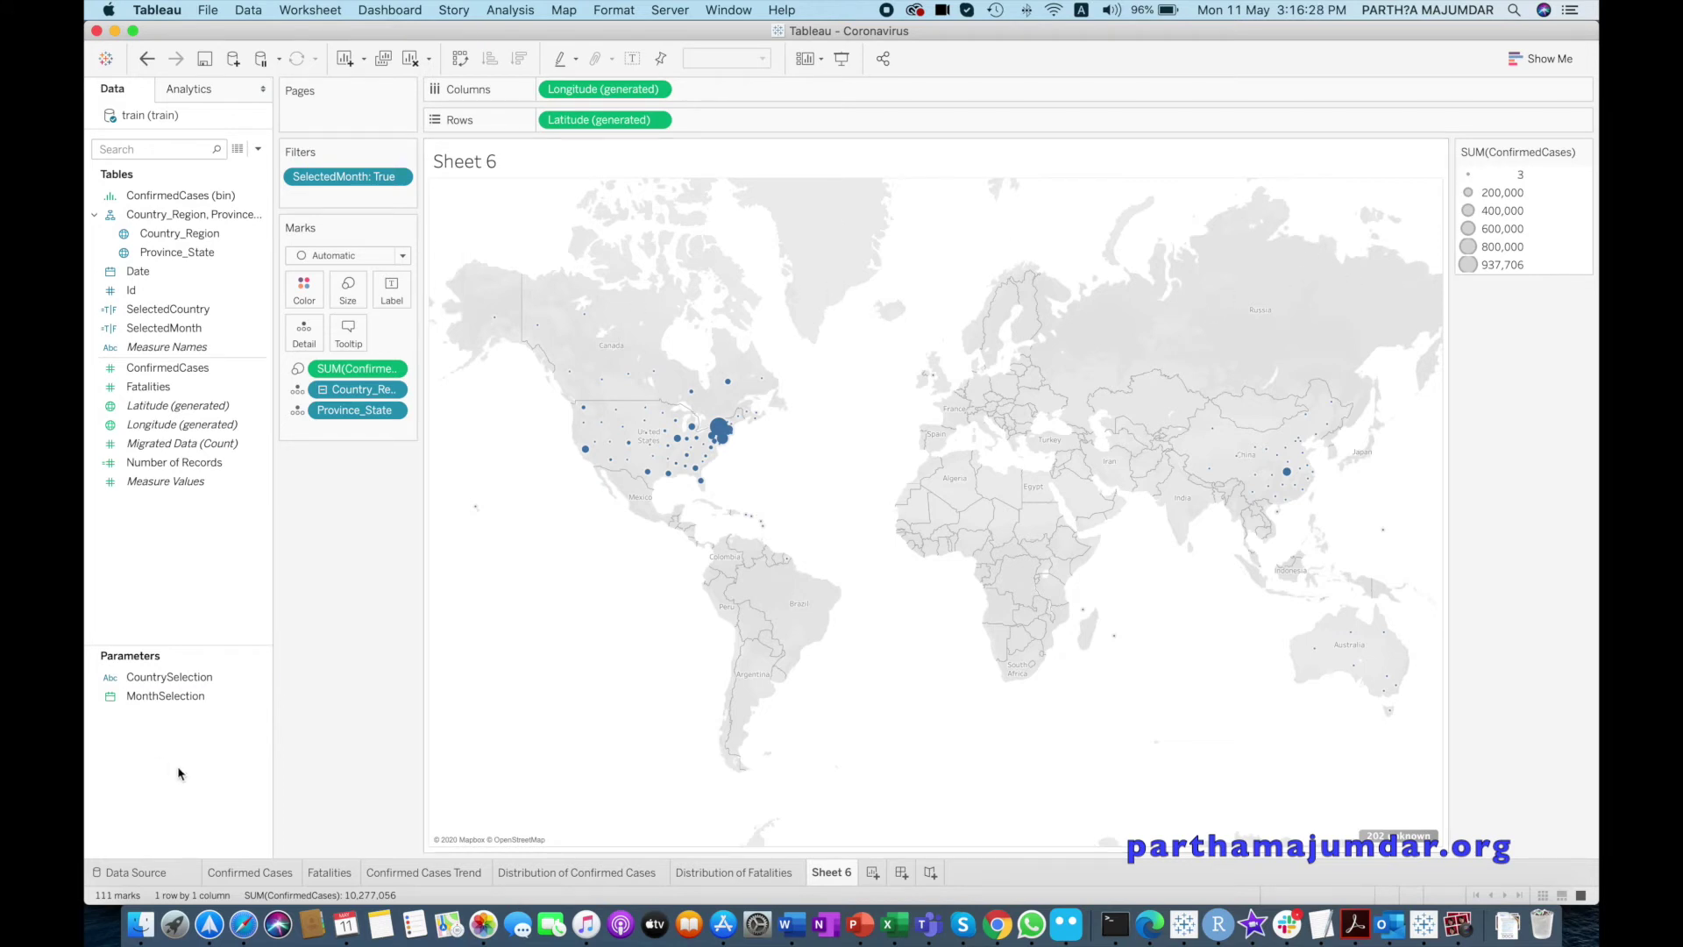
right_click(189, 699)
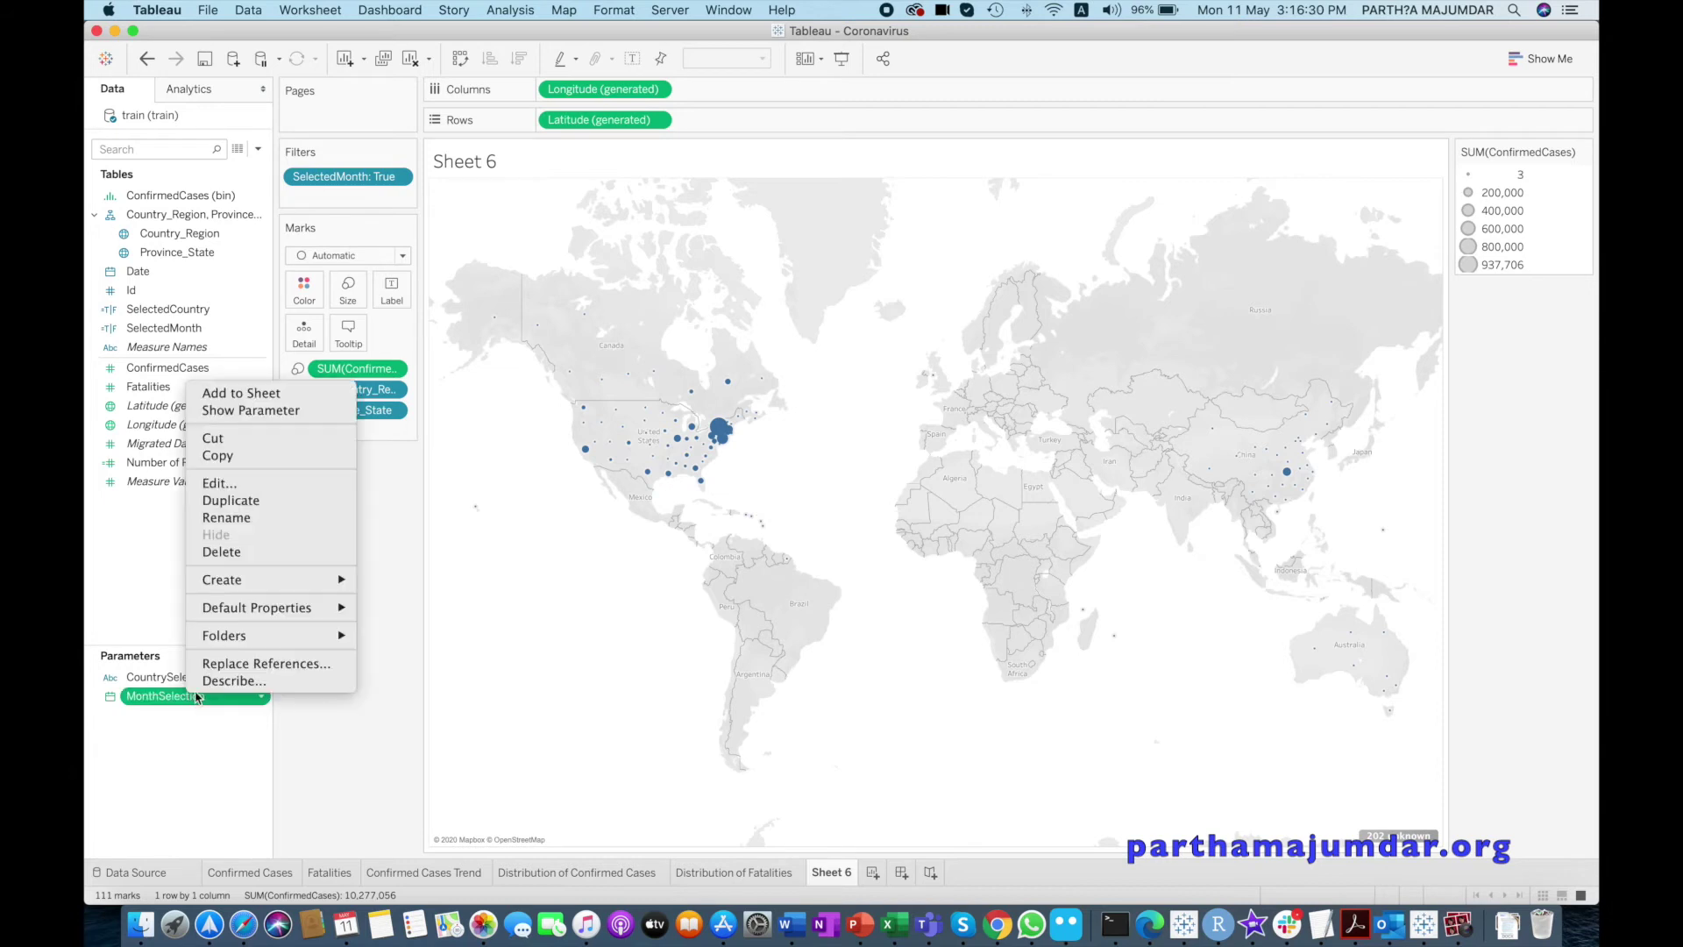
click(251, 412)
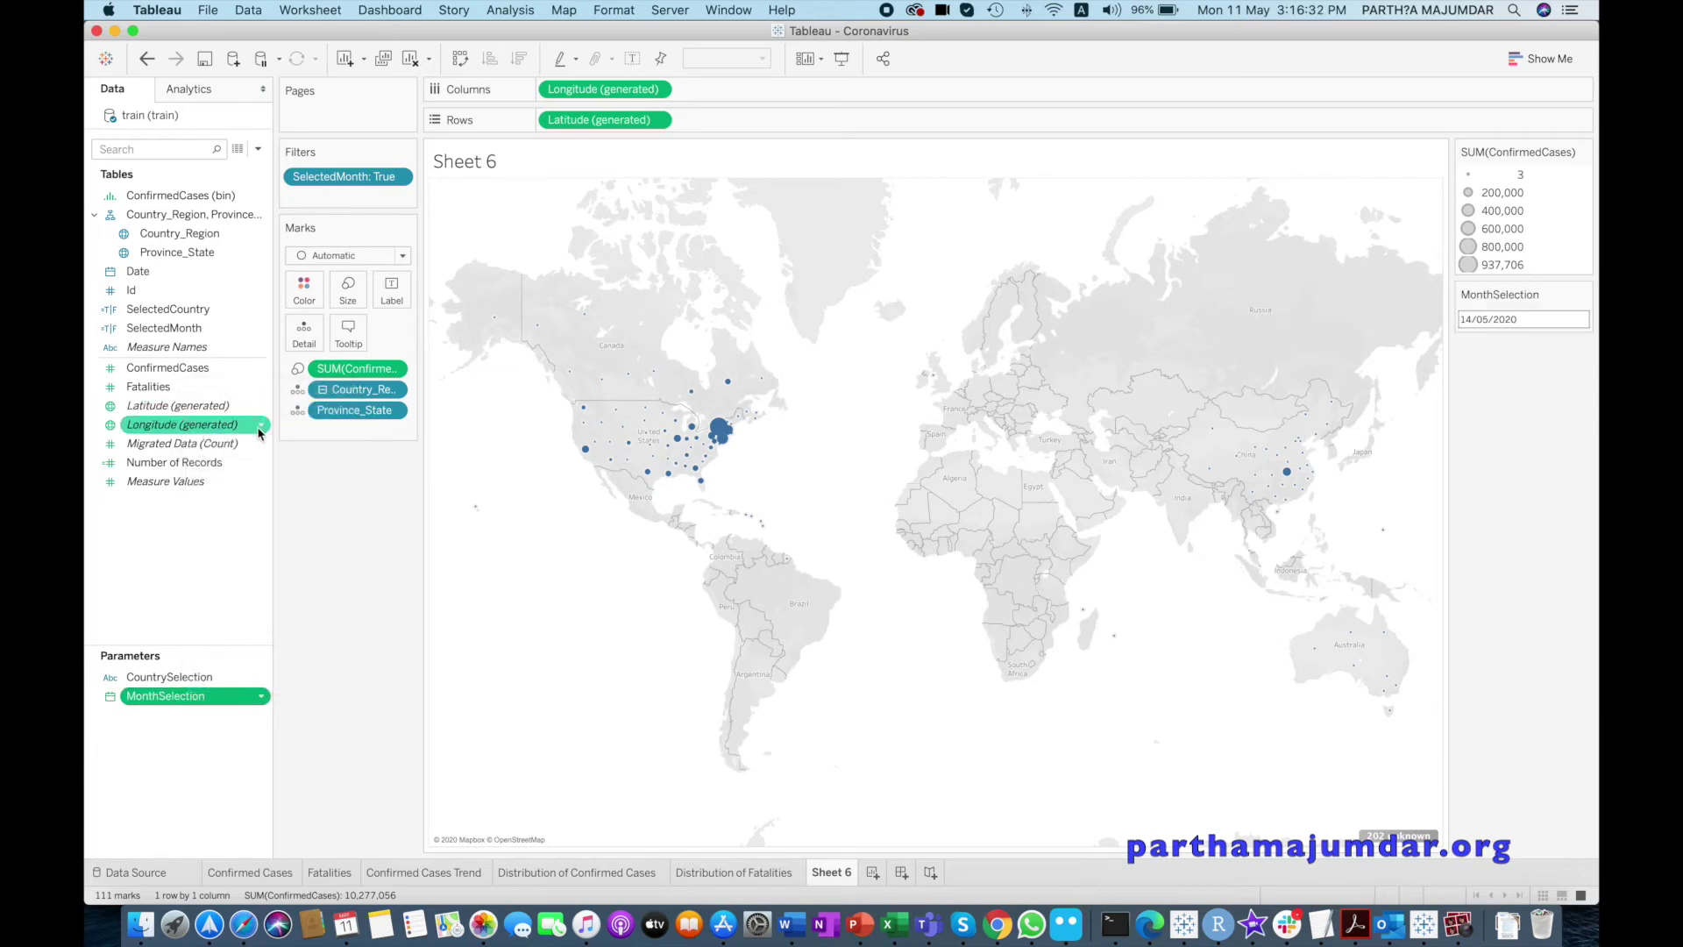
Set the MonthSelection parameter to 14/04/2020
click(1488, 319)
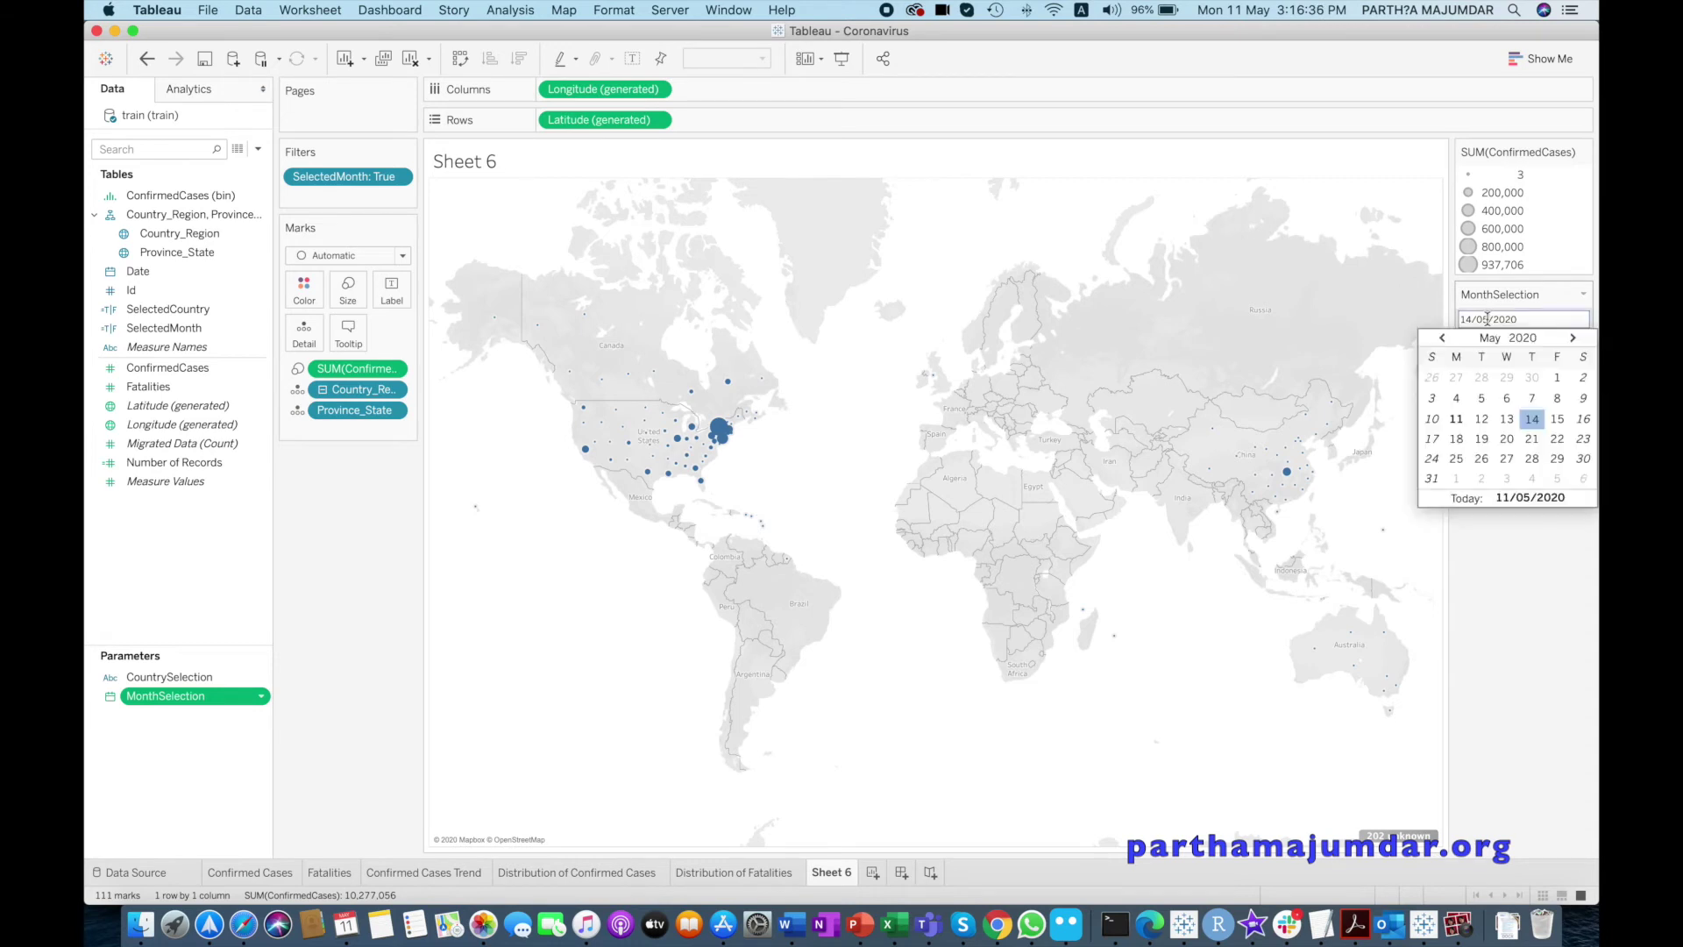
click(1440, 338)
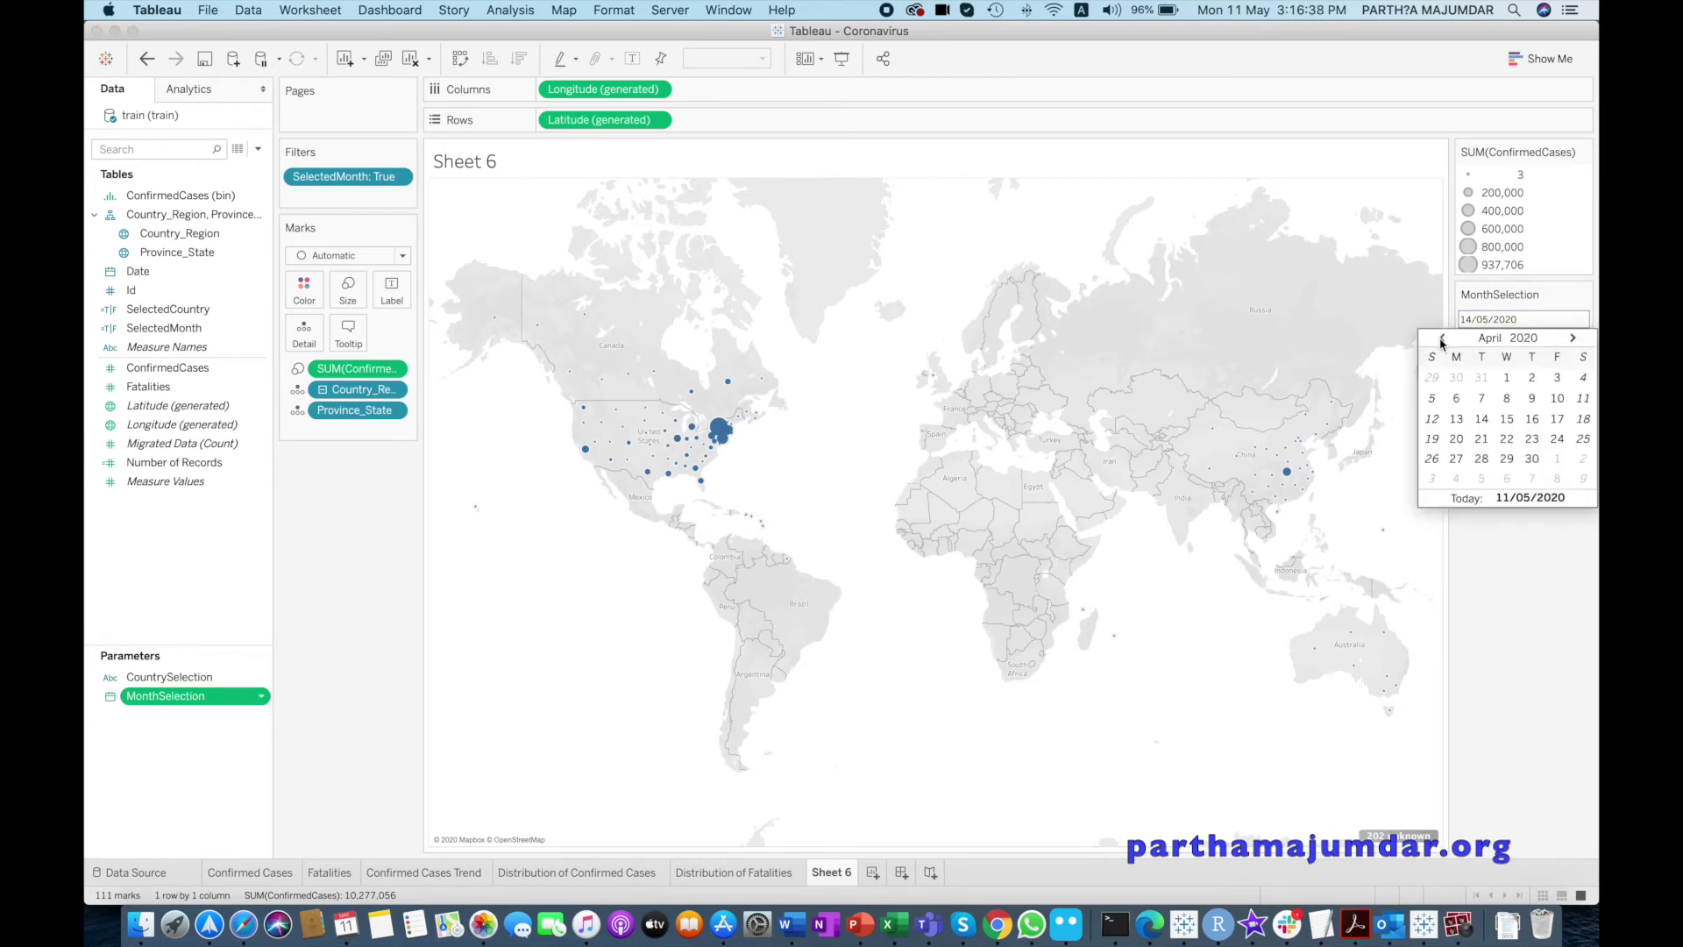
click(1488, 421)
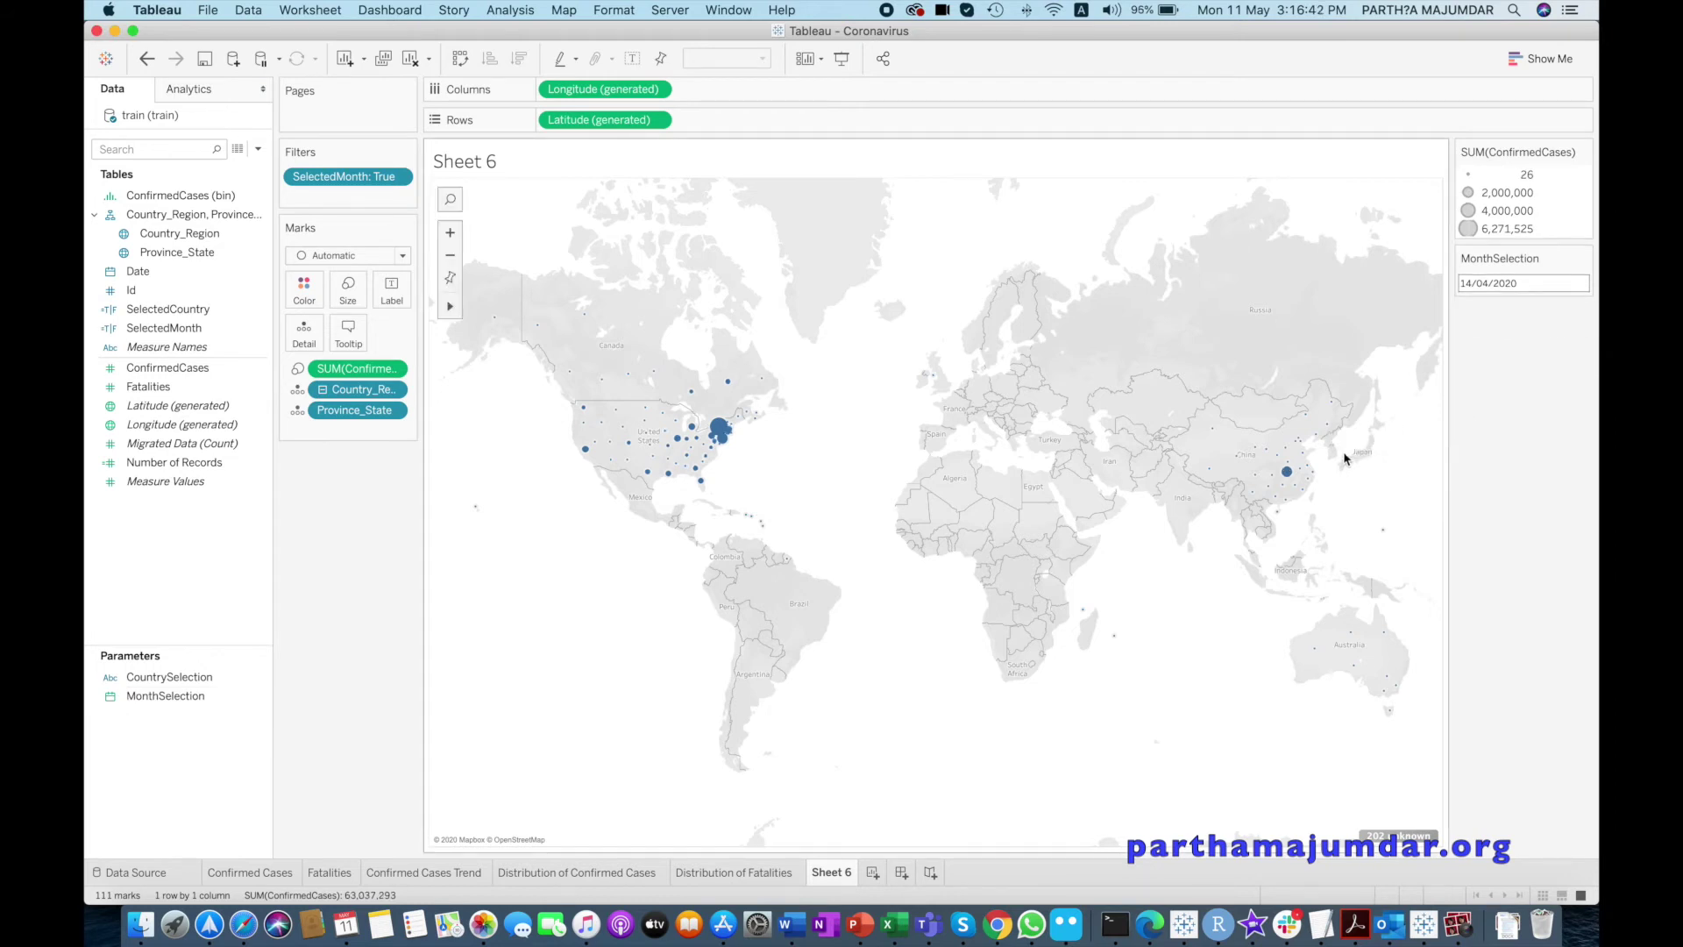
mouse_move(1299, 466)
Rename Sheet 6 as "Cofirmed Coronavirus Cases across the Globe"
right_click(830, 874)
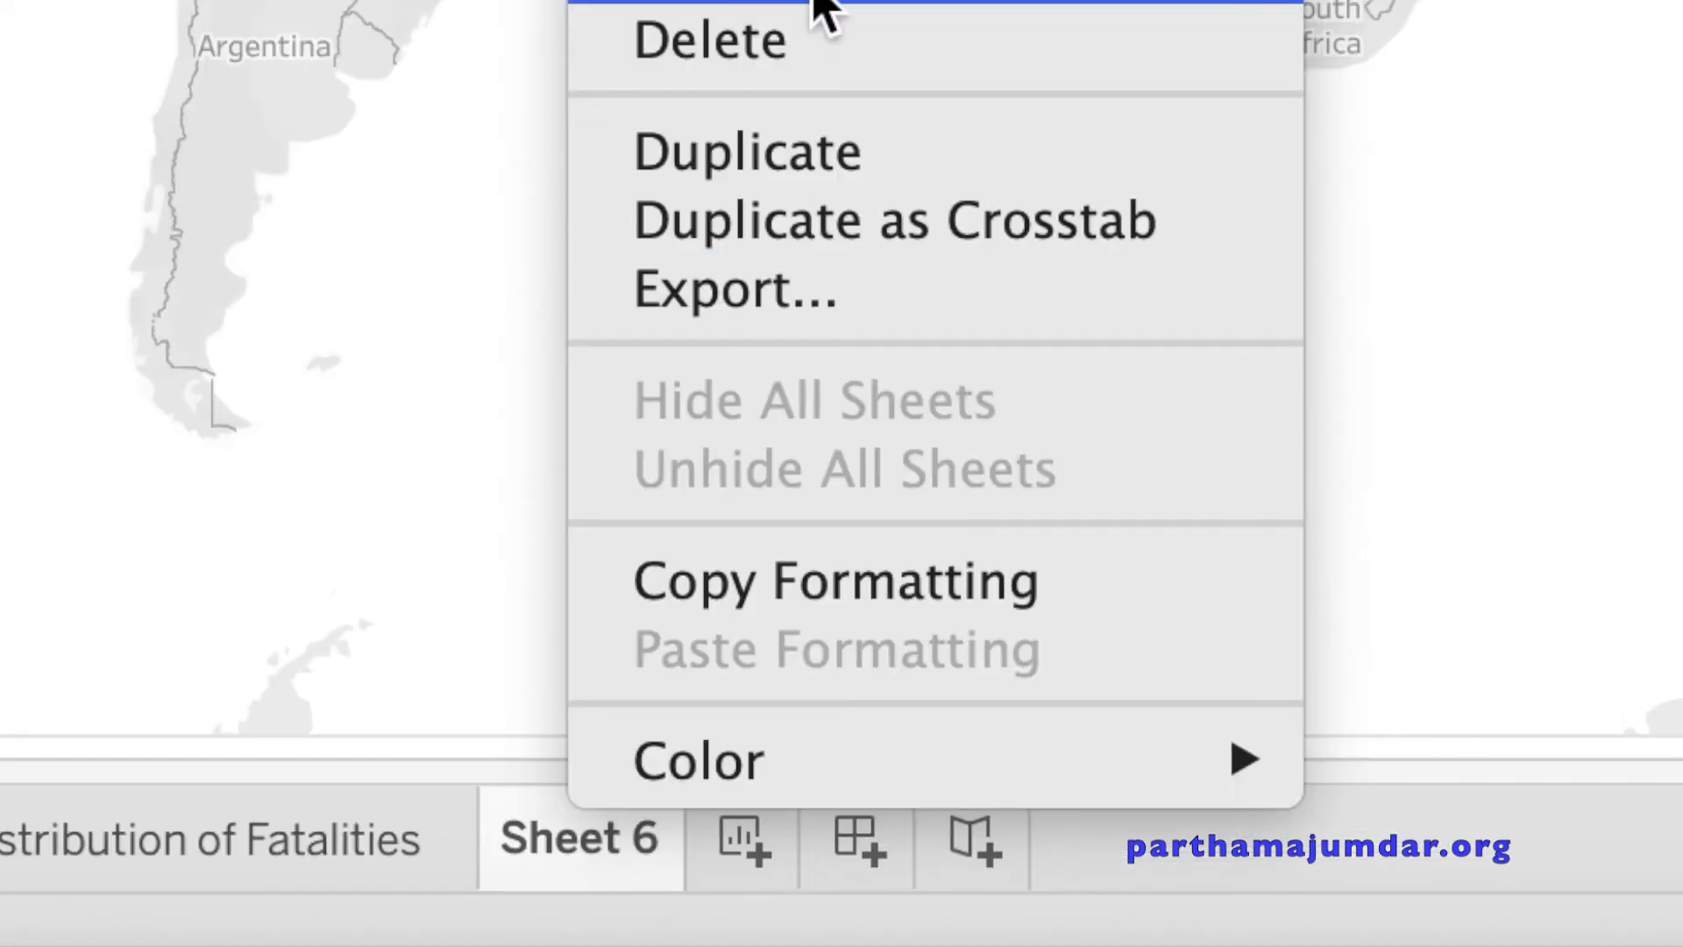
click(816, 3)
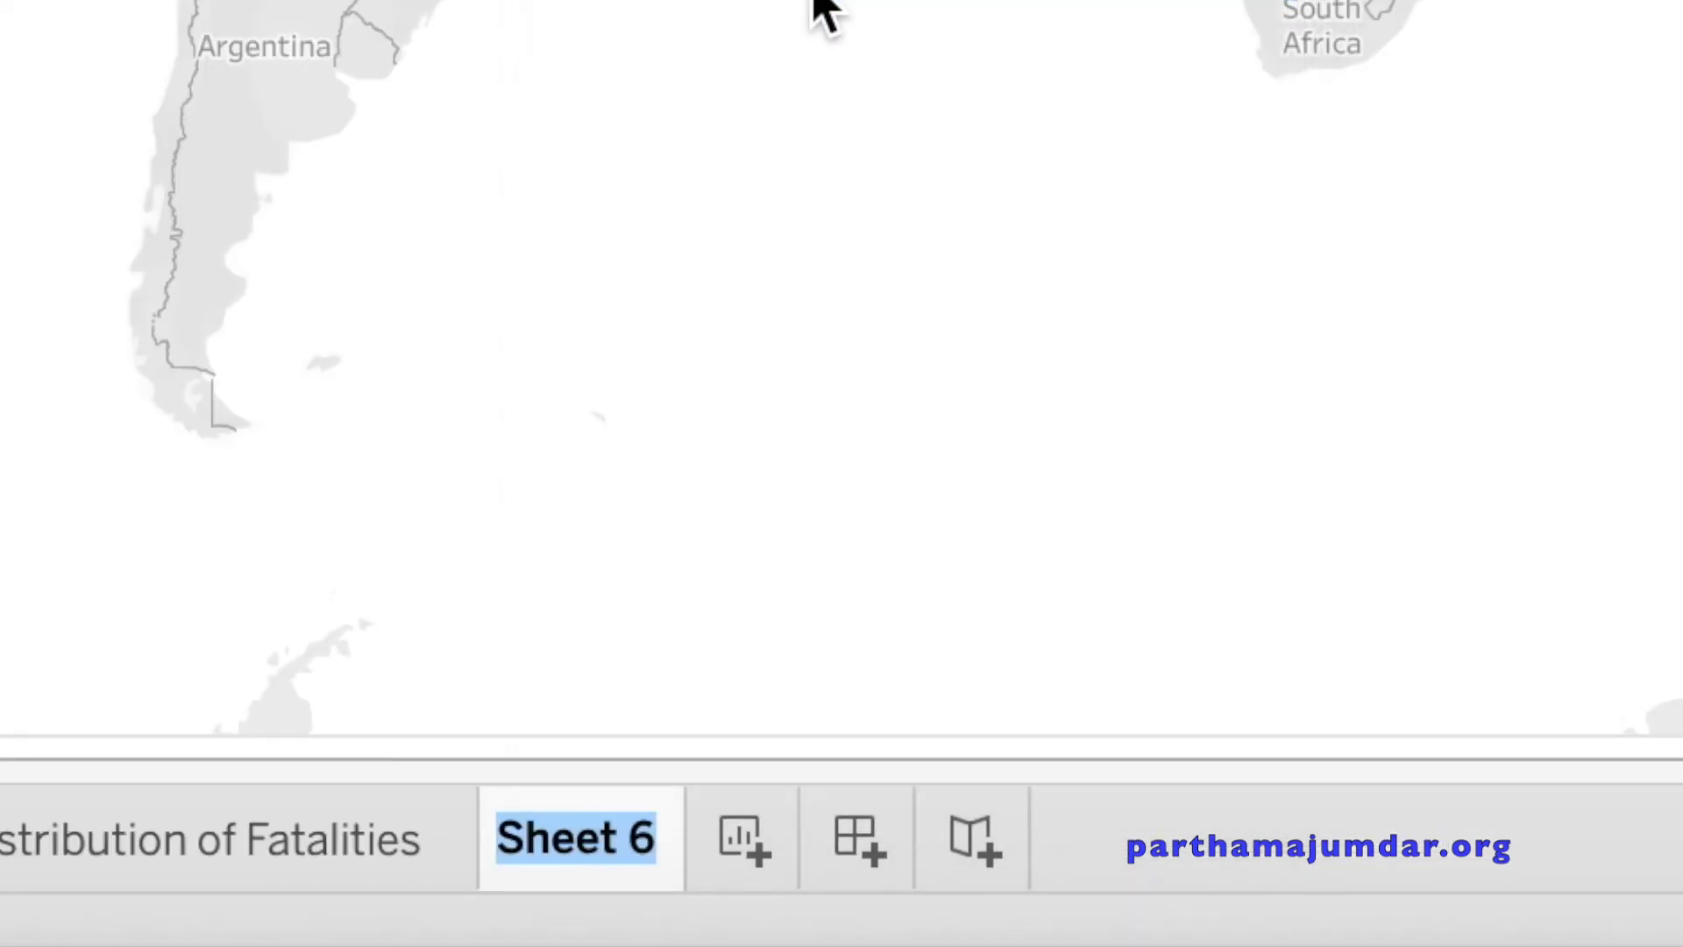
text(C)
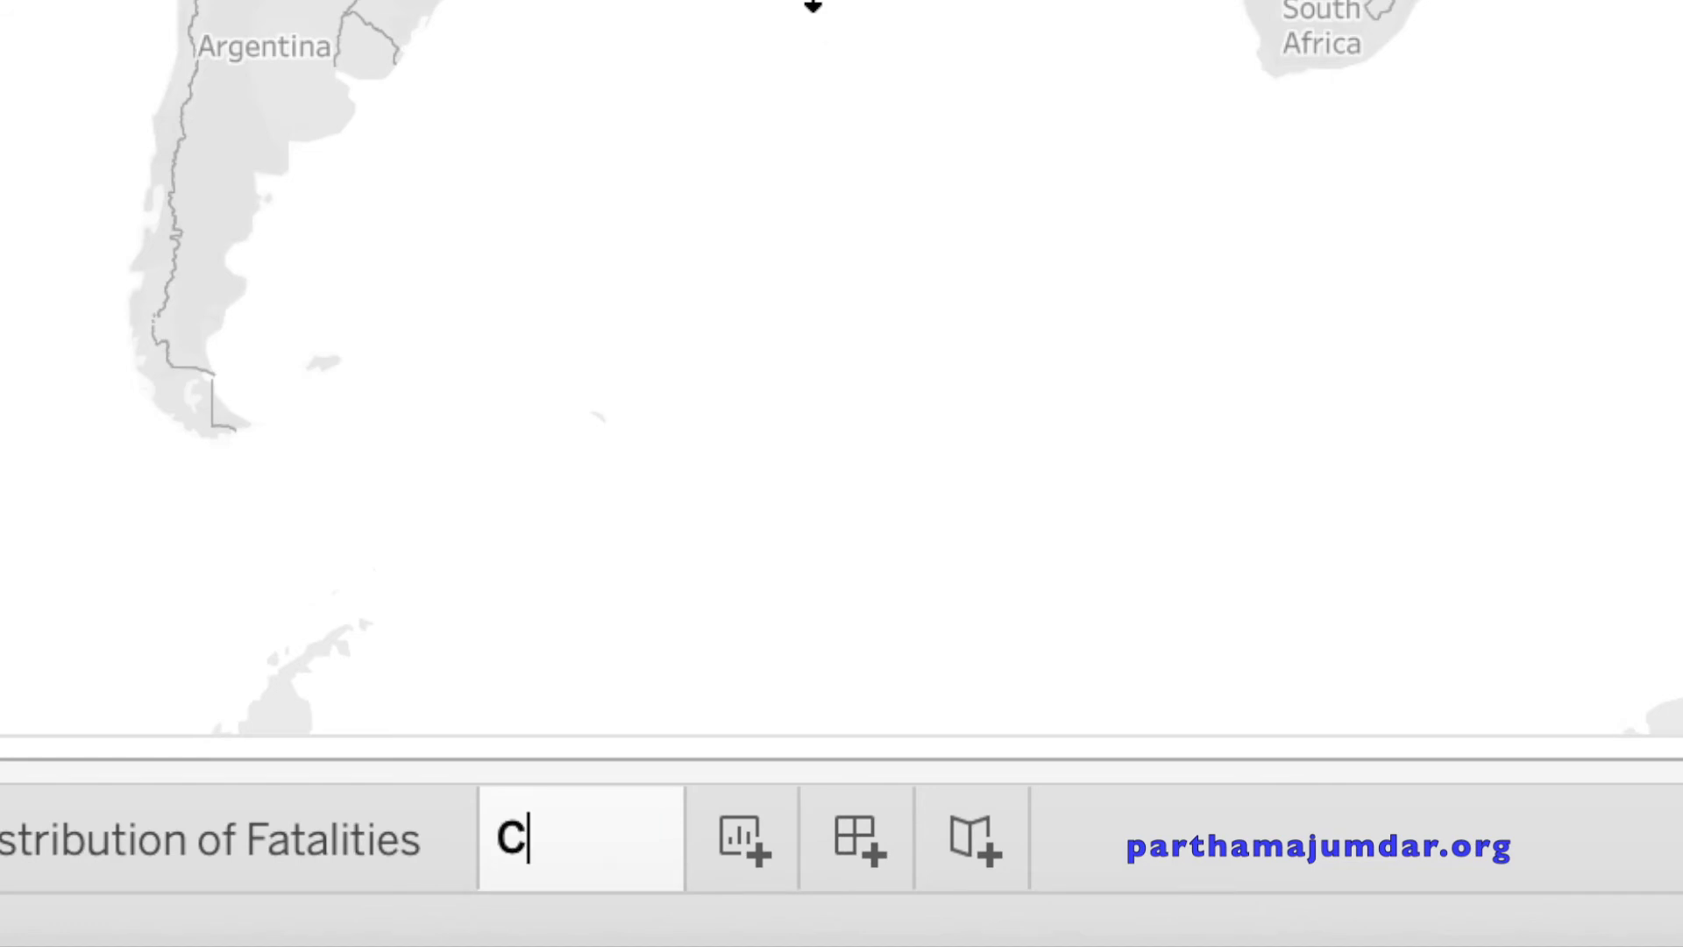
text(ofirmed Coro)
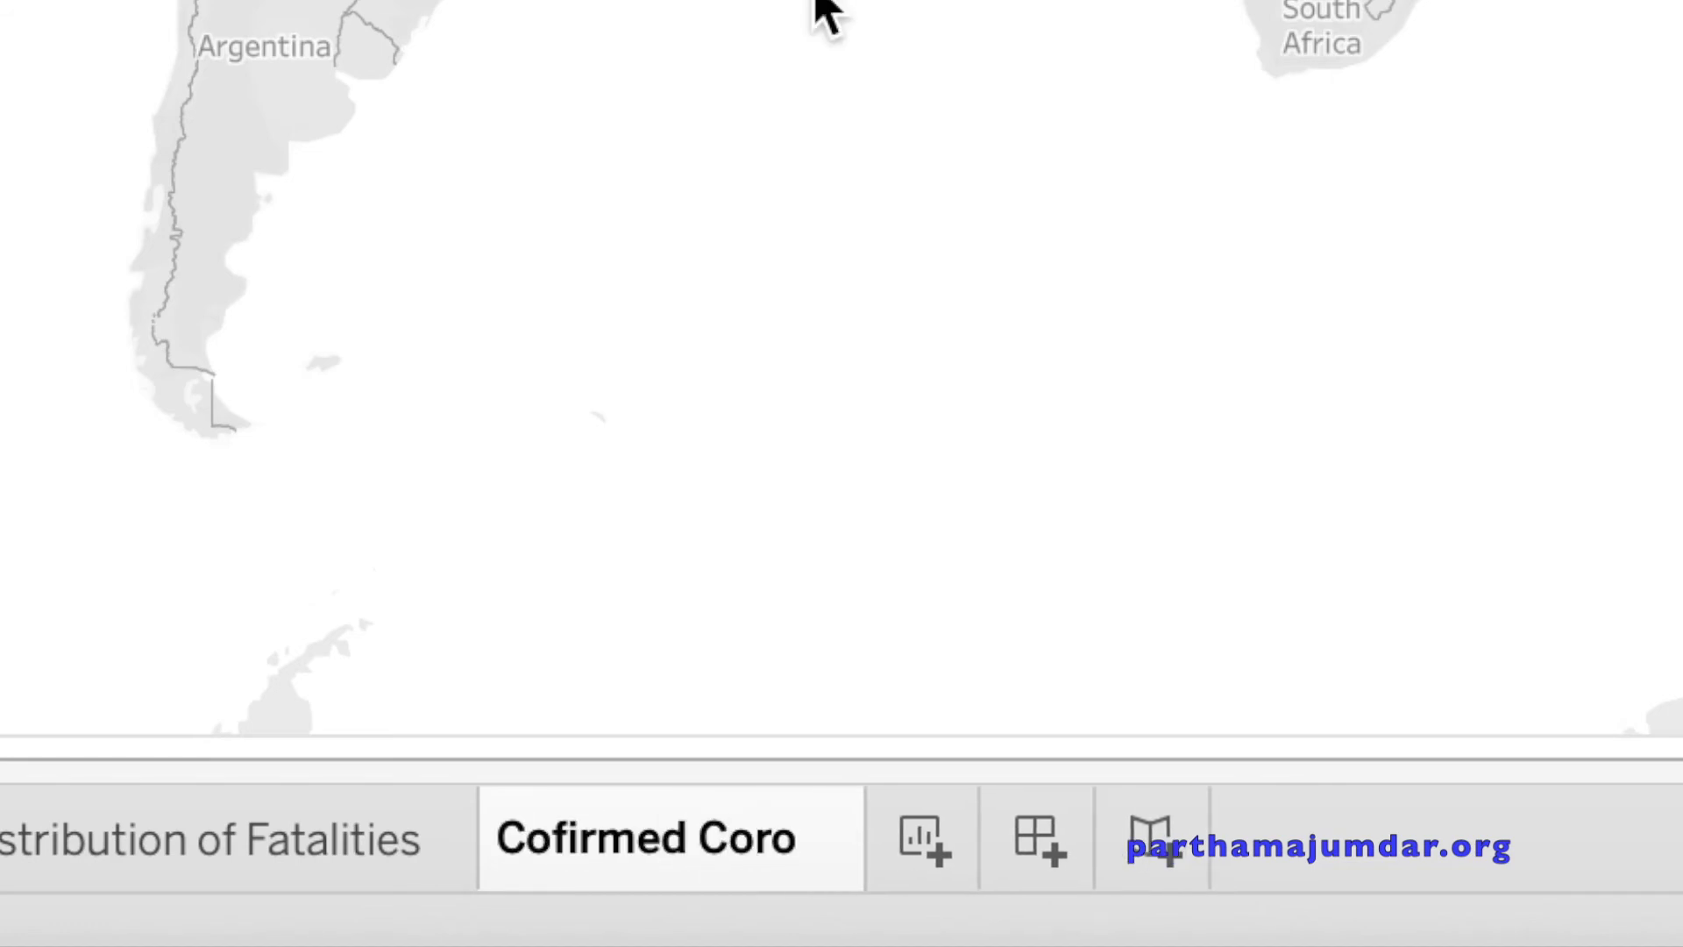
text(navirus Cases)
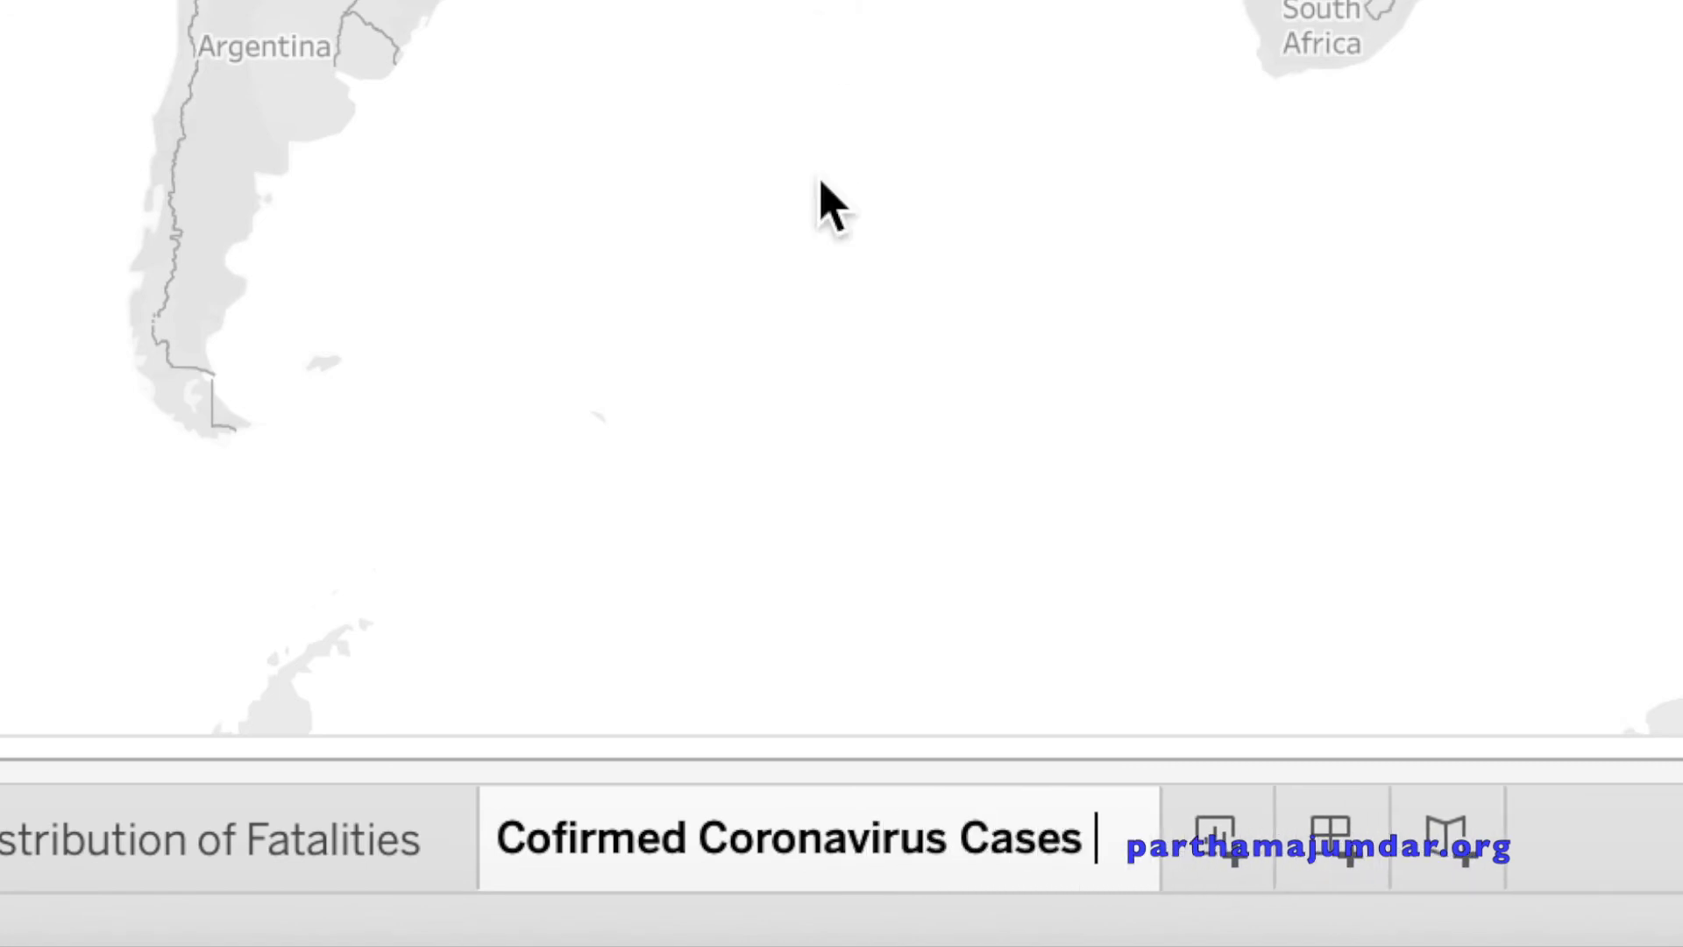
text( across)
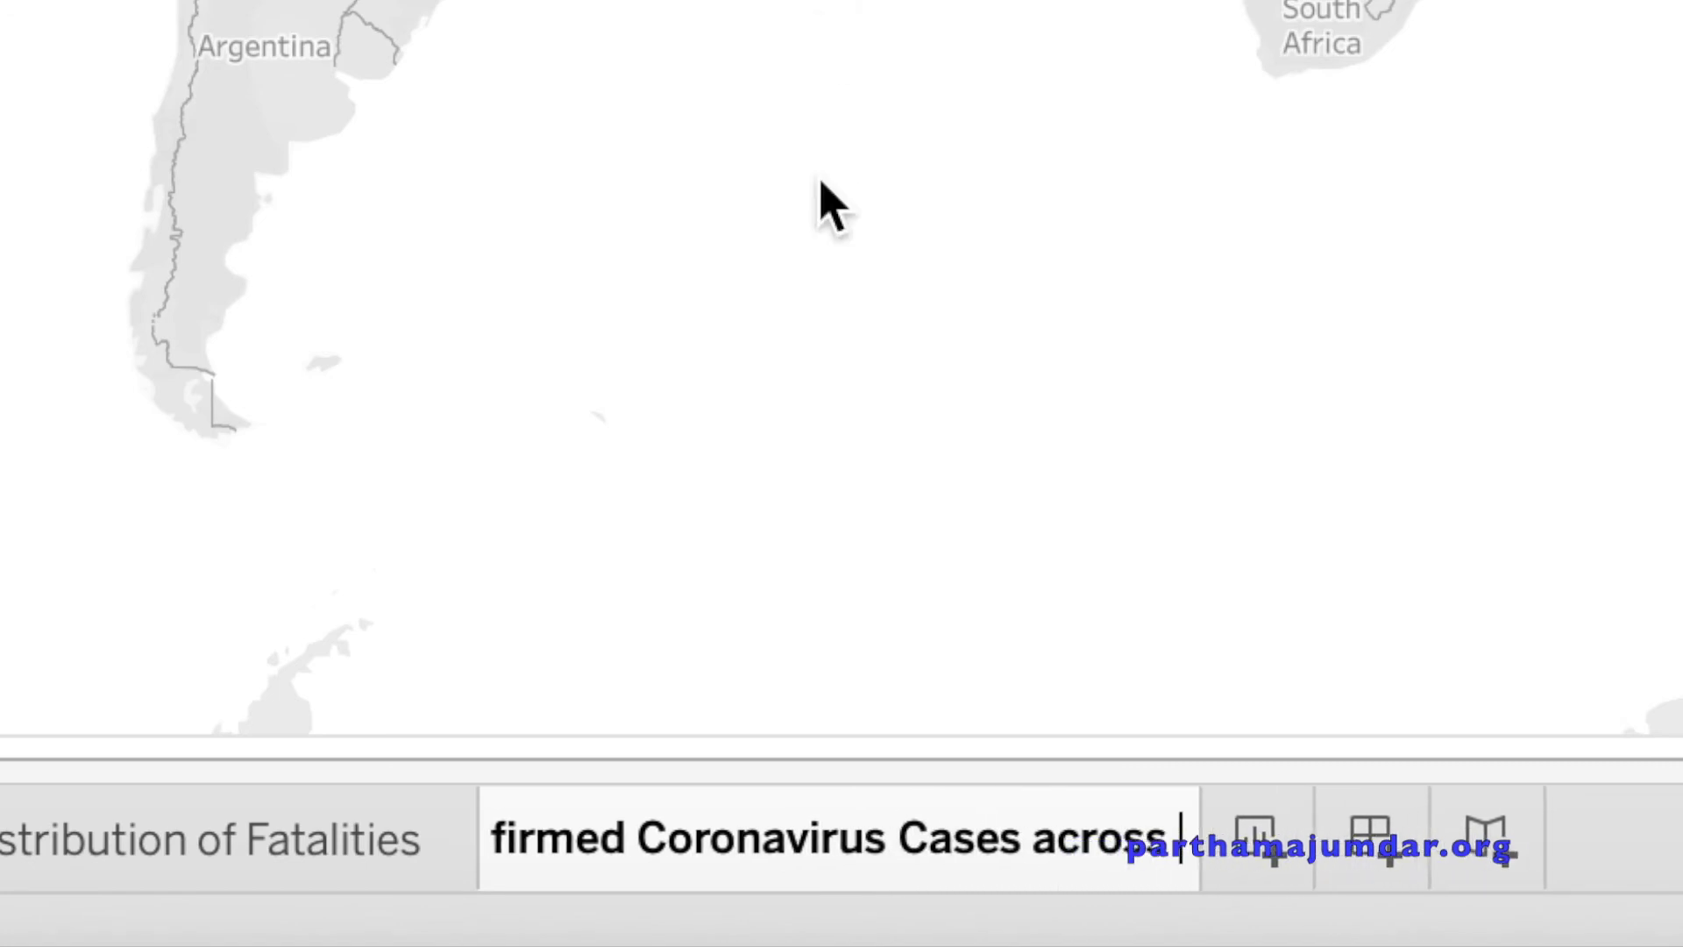
text( the Globe)
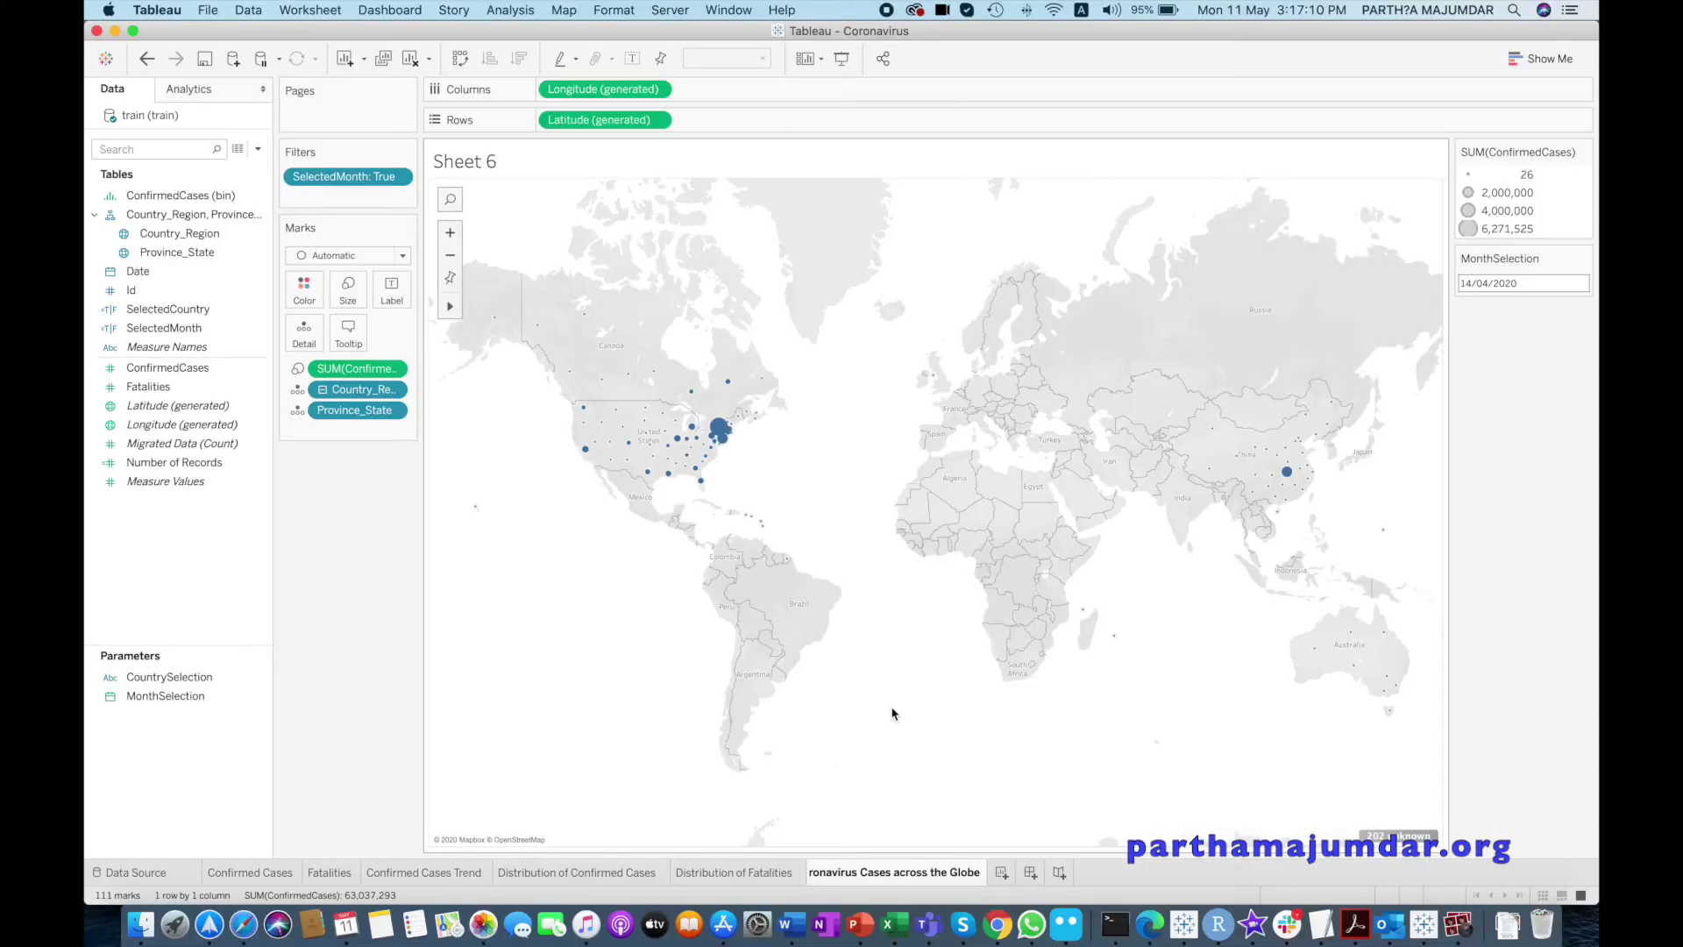
key(Return)
Extend the sheet title with the word "in" followed by the inserted MonthSelection parameter after the sheet name
right_click(827, 169)
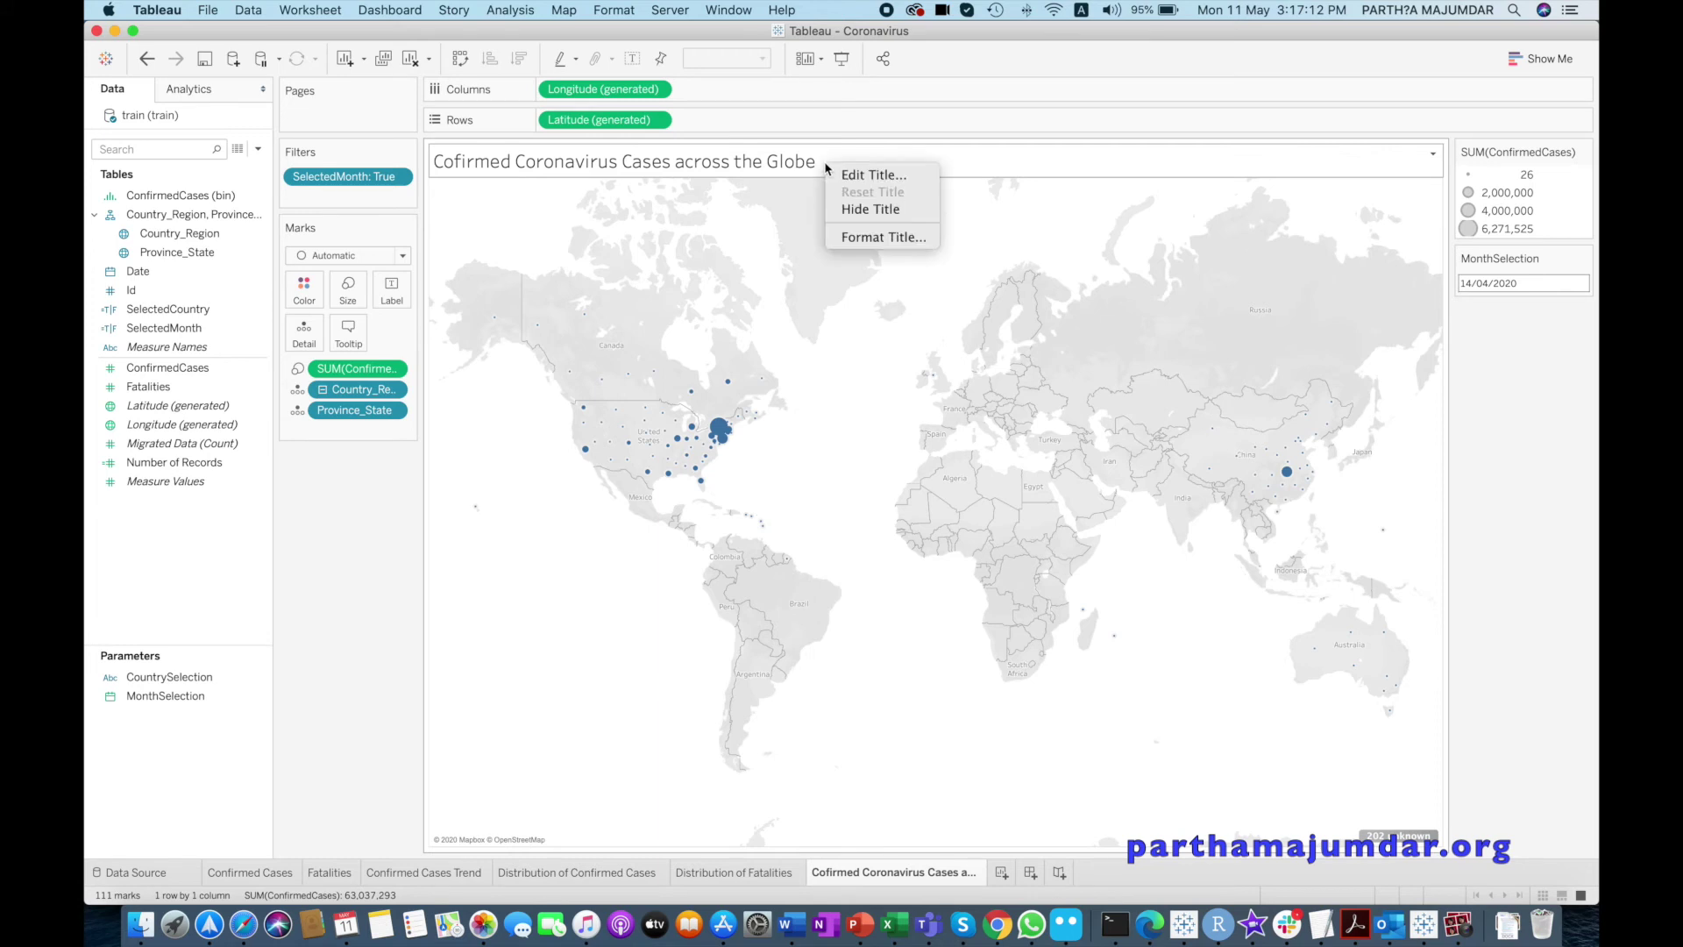
click(859, 178)
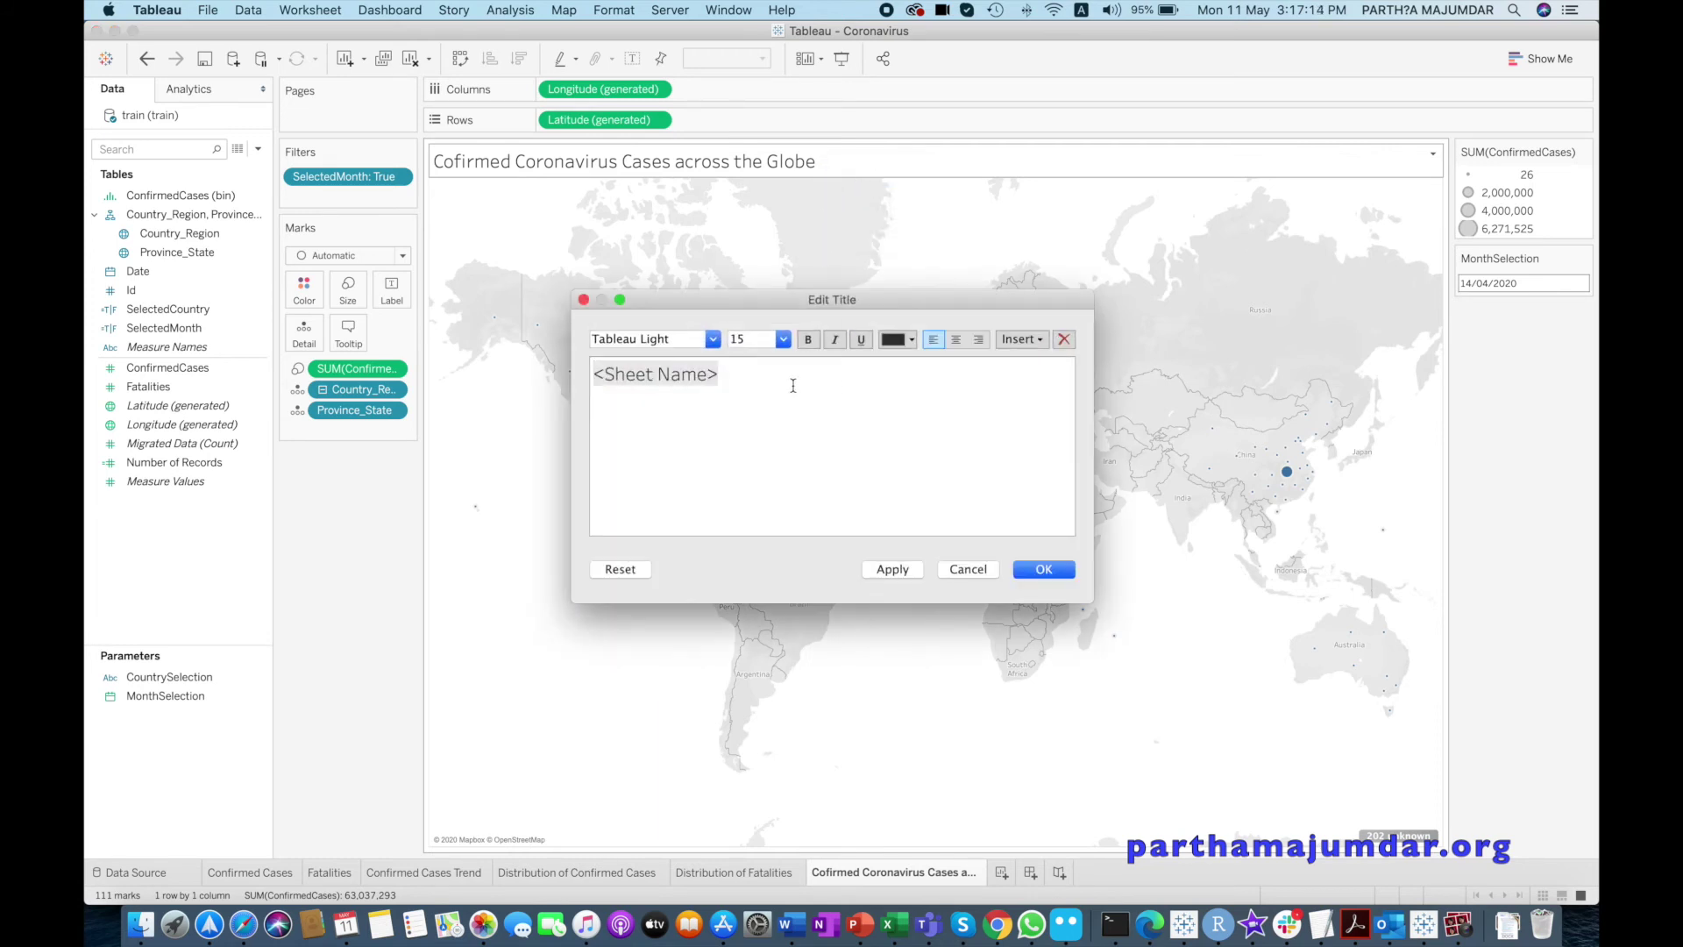
click(789, 383)
text(in)
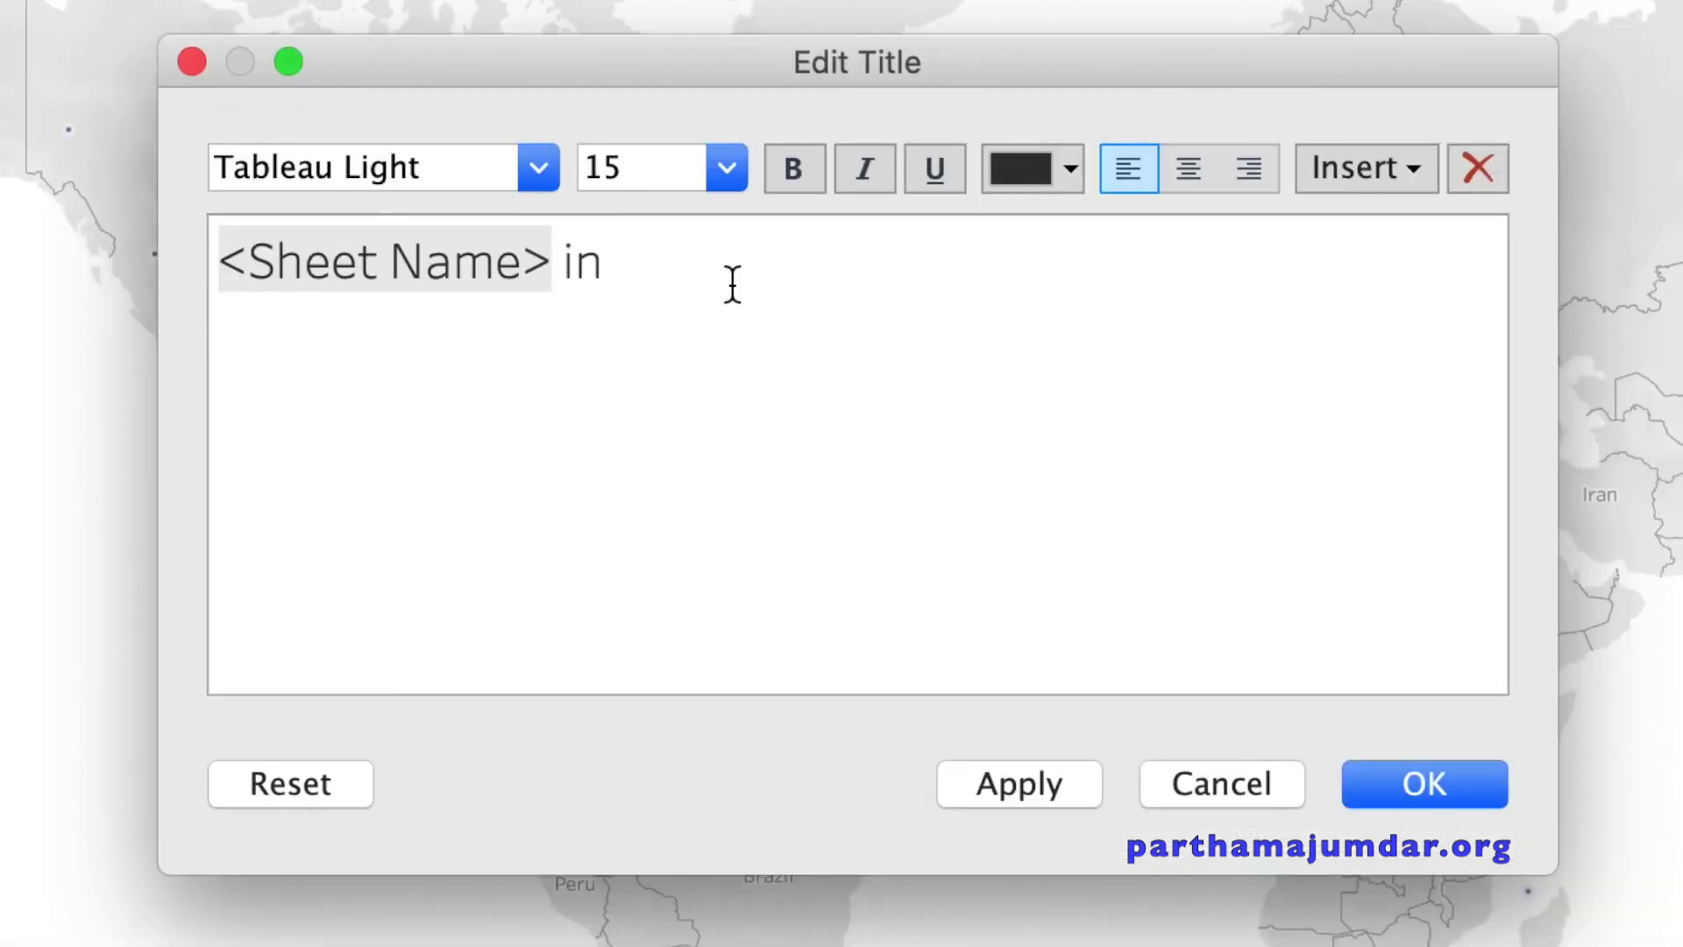
click(1417, 166)
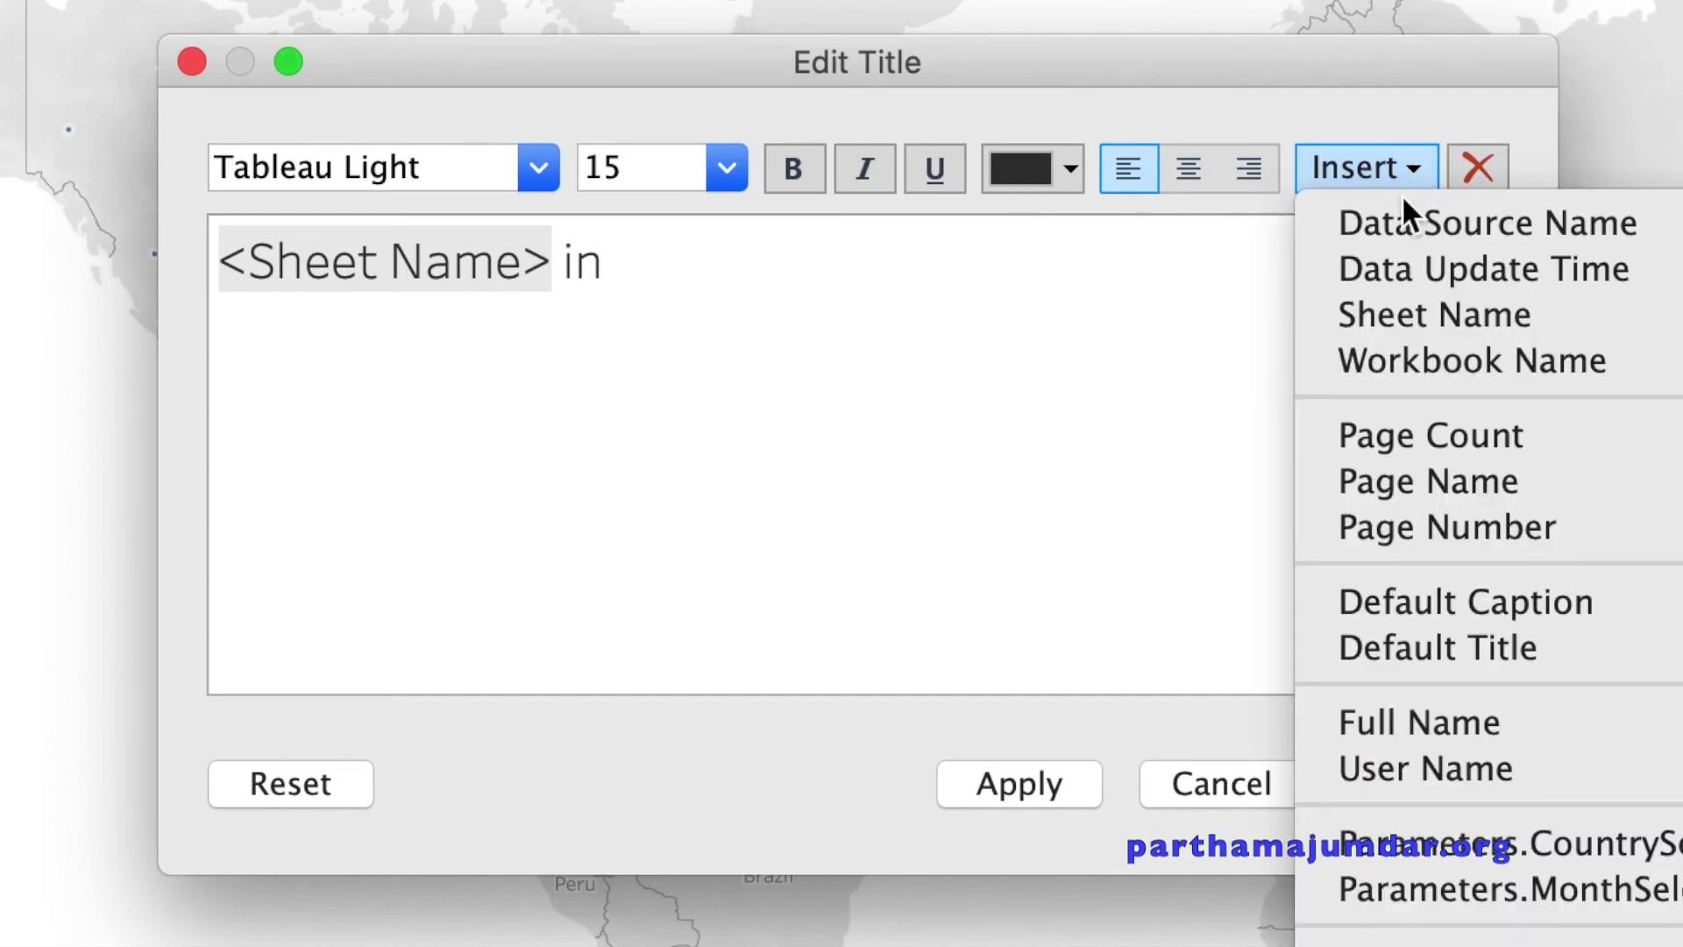
click(1482, 884)
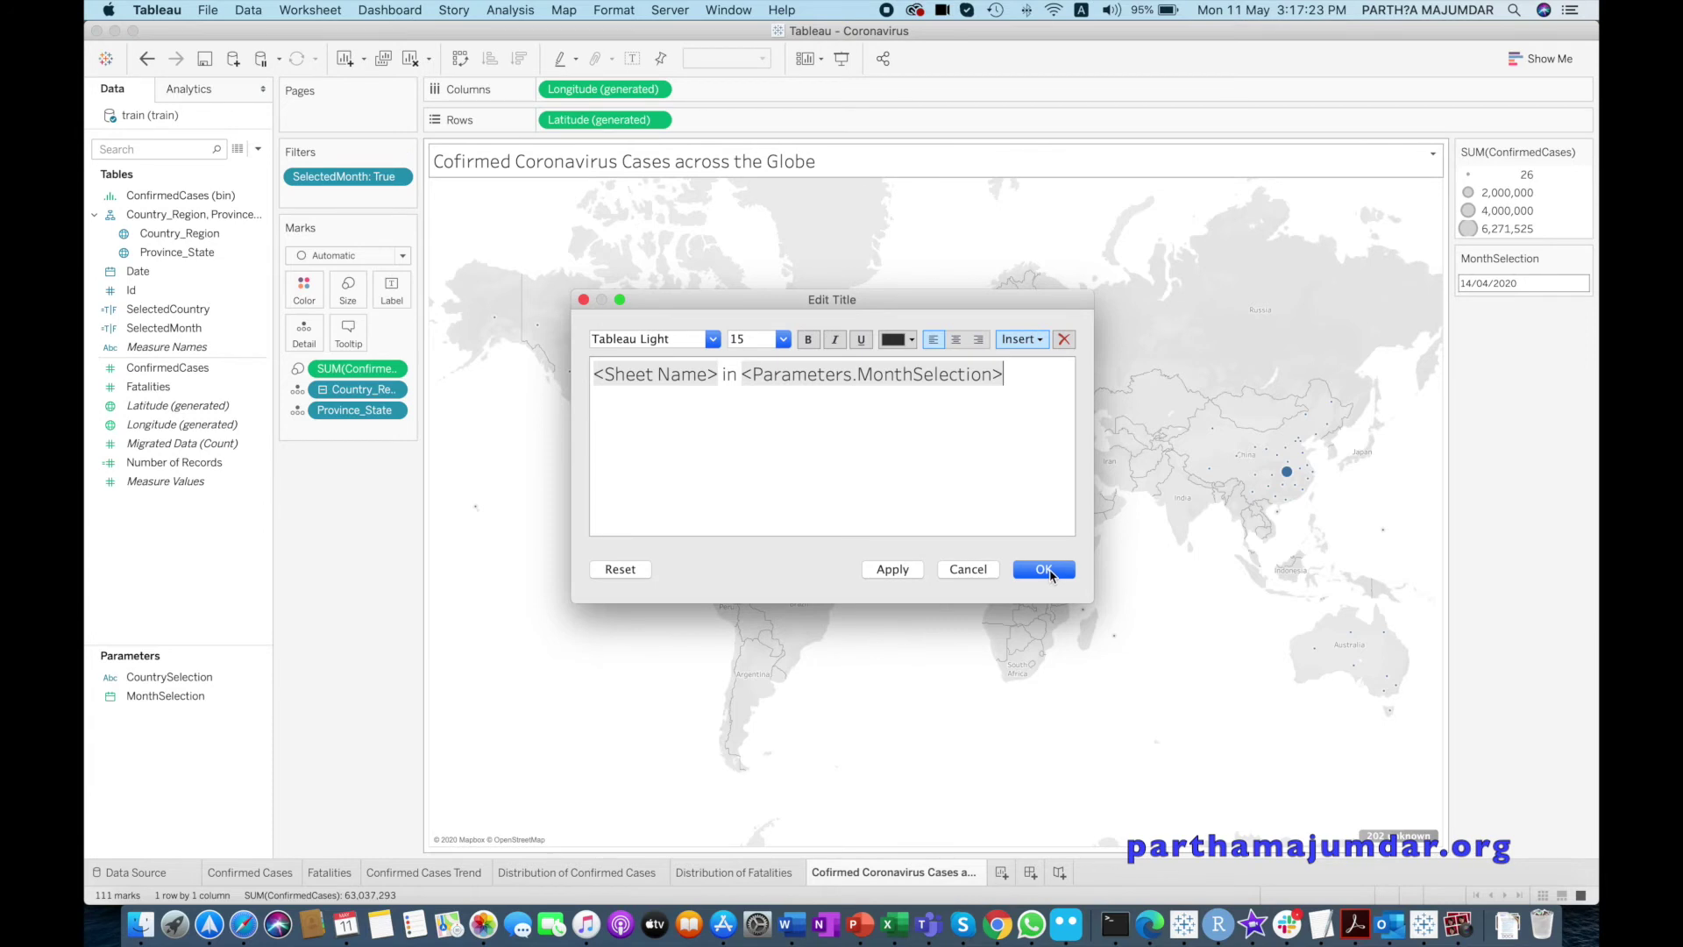
click(1424, 782)
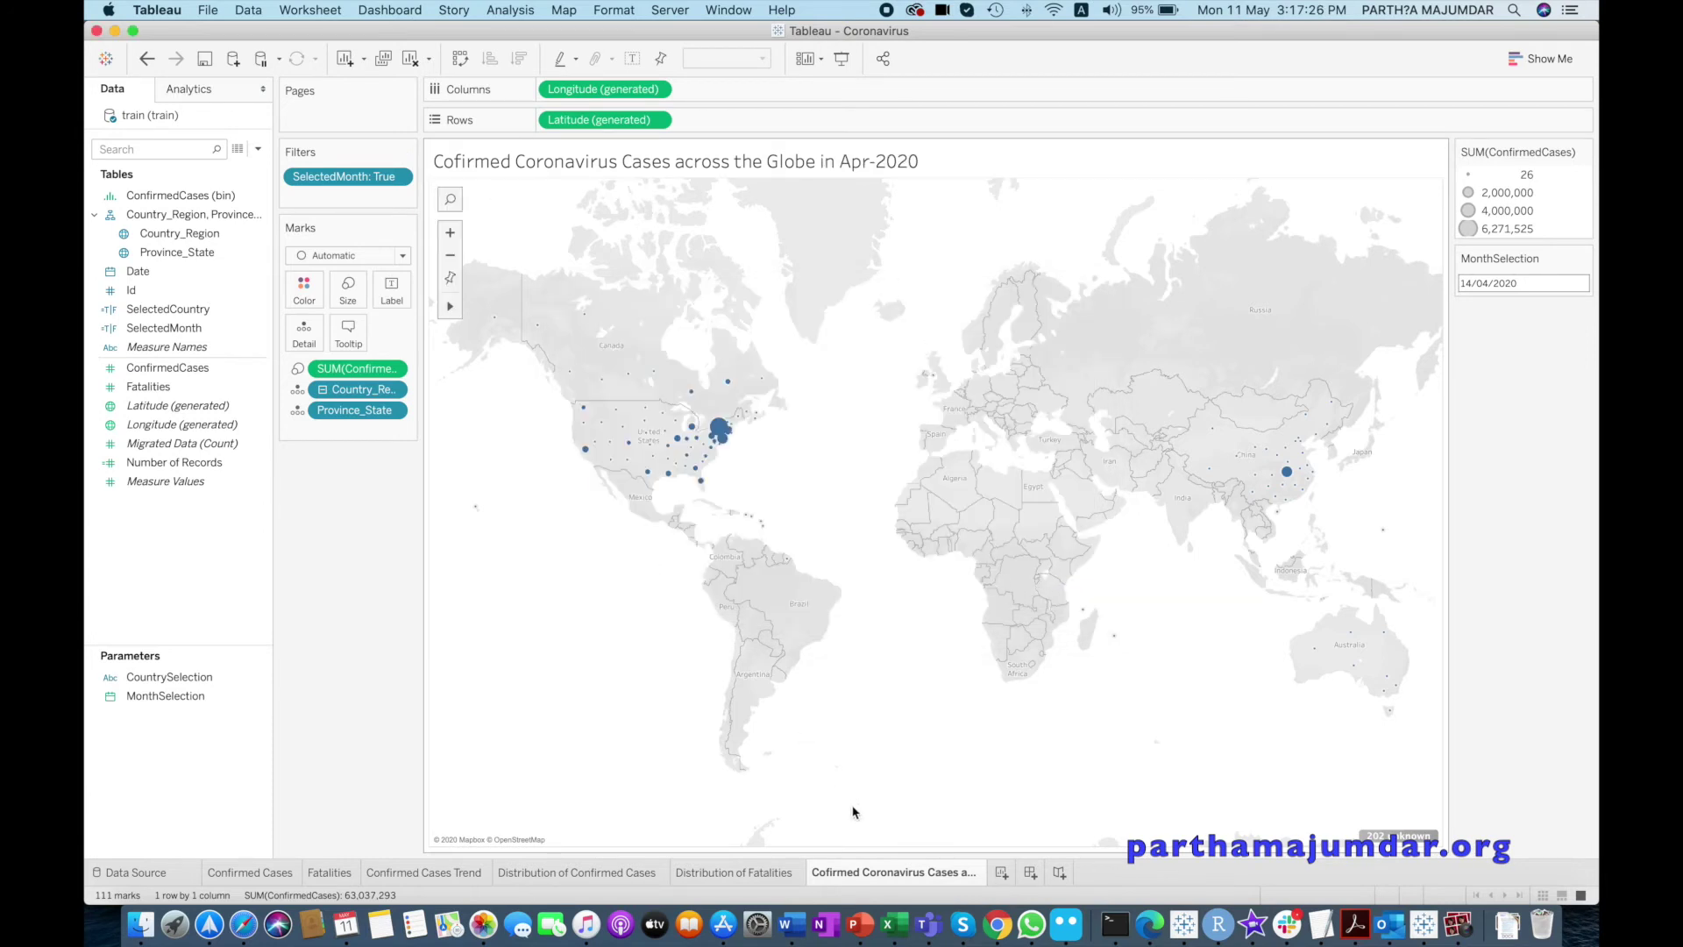
Correct the map sheet's name to "Confirmed Coronavirus Cases across the Globe"
right_click(847, 871)
click(906, 654)
click(823, 872)
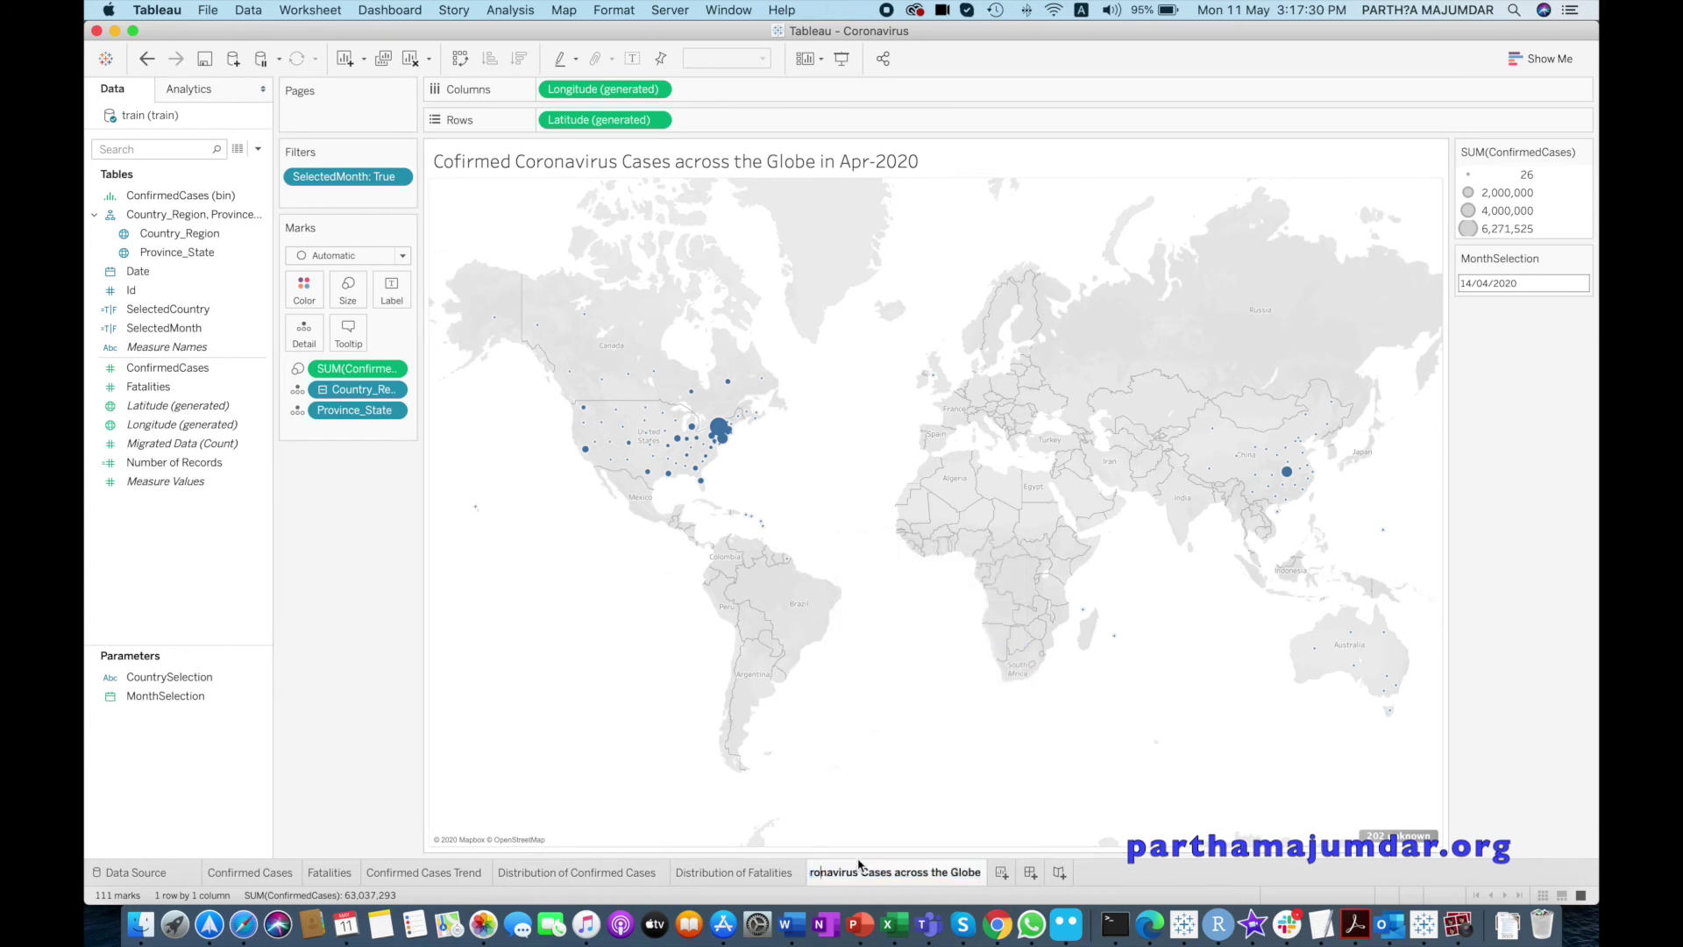
text(n)
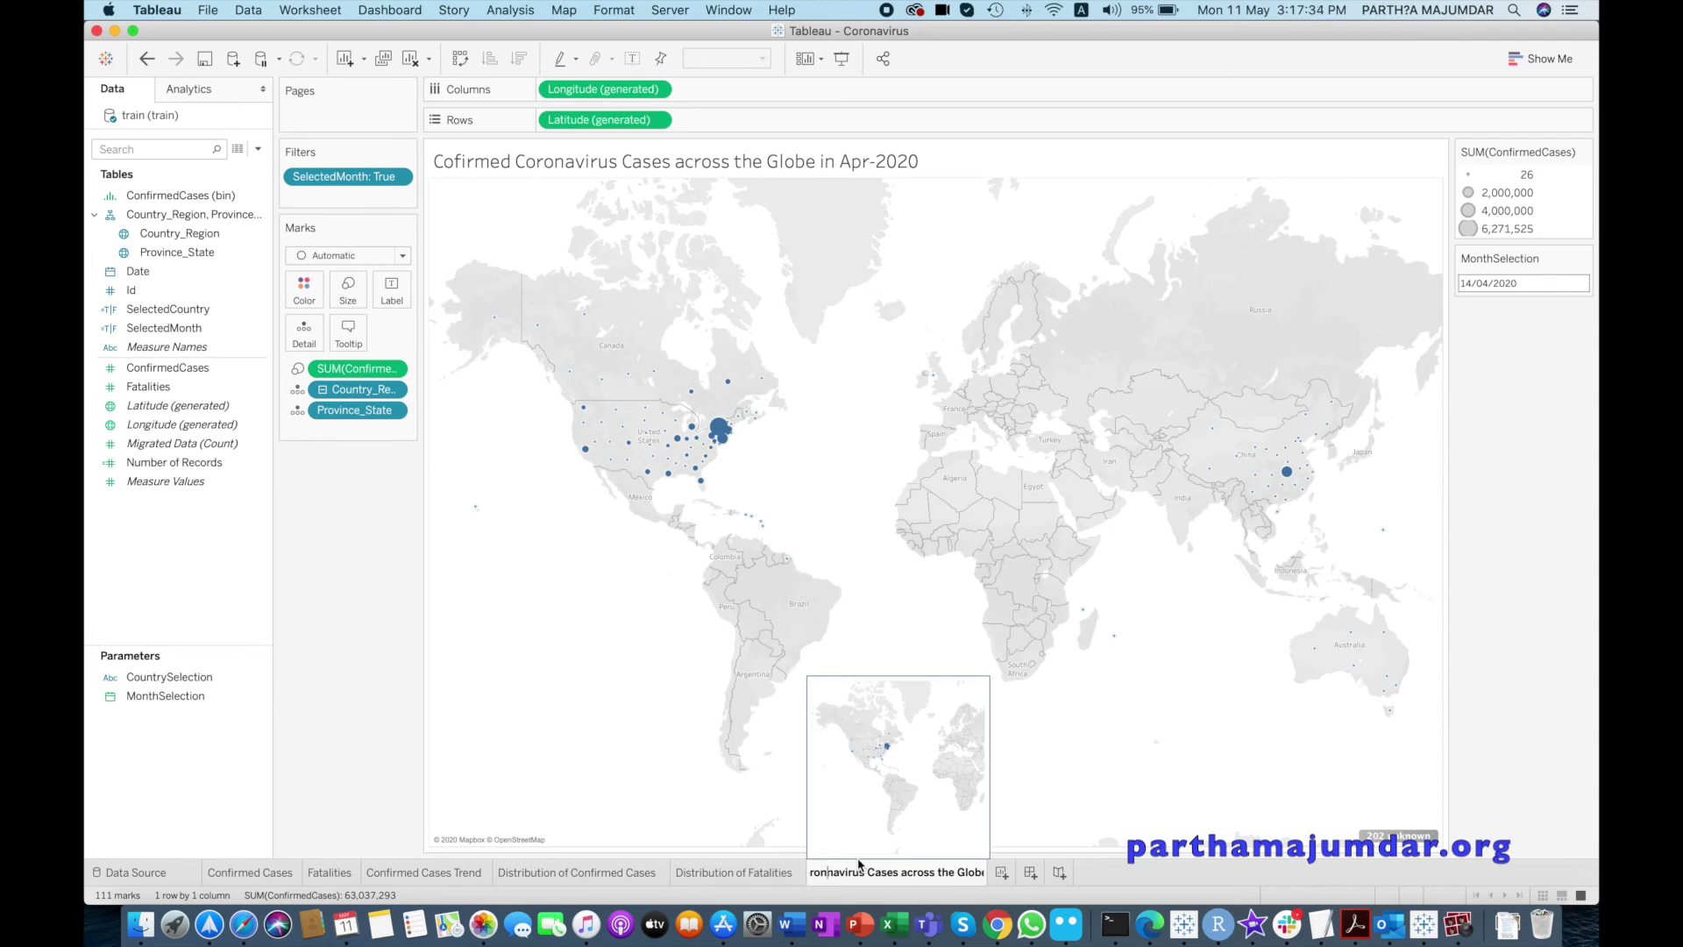
key(BackSpace)
key(Left)
key(Left)
key(Left)
key(Left)
key(Left)
key(Left)
key(Left)
key(Left)
key(Left)
key(Left)
key(Left)
key(Left)
key(Left)
text(n)
key(Return)
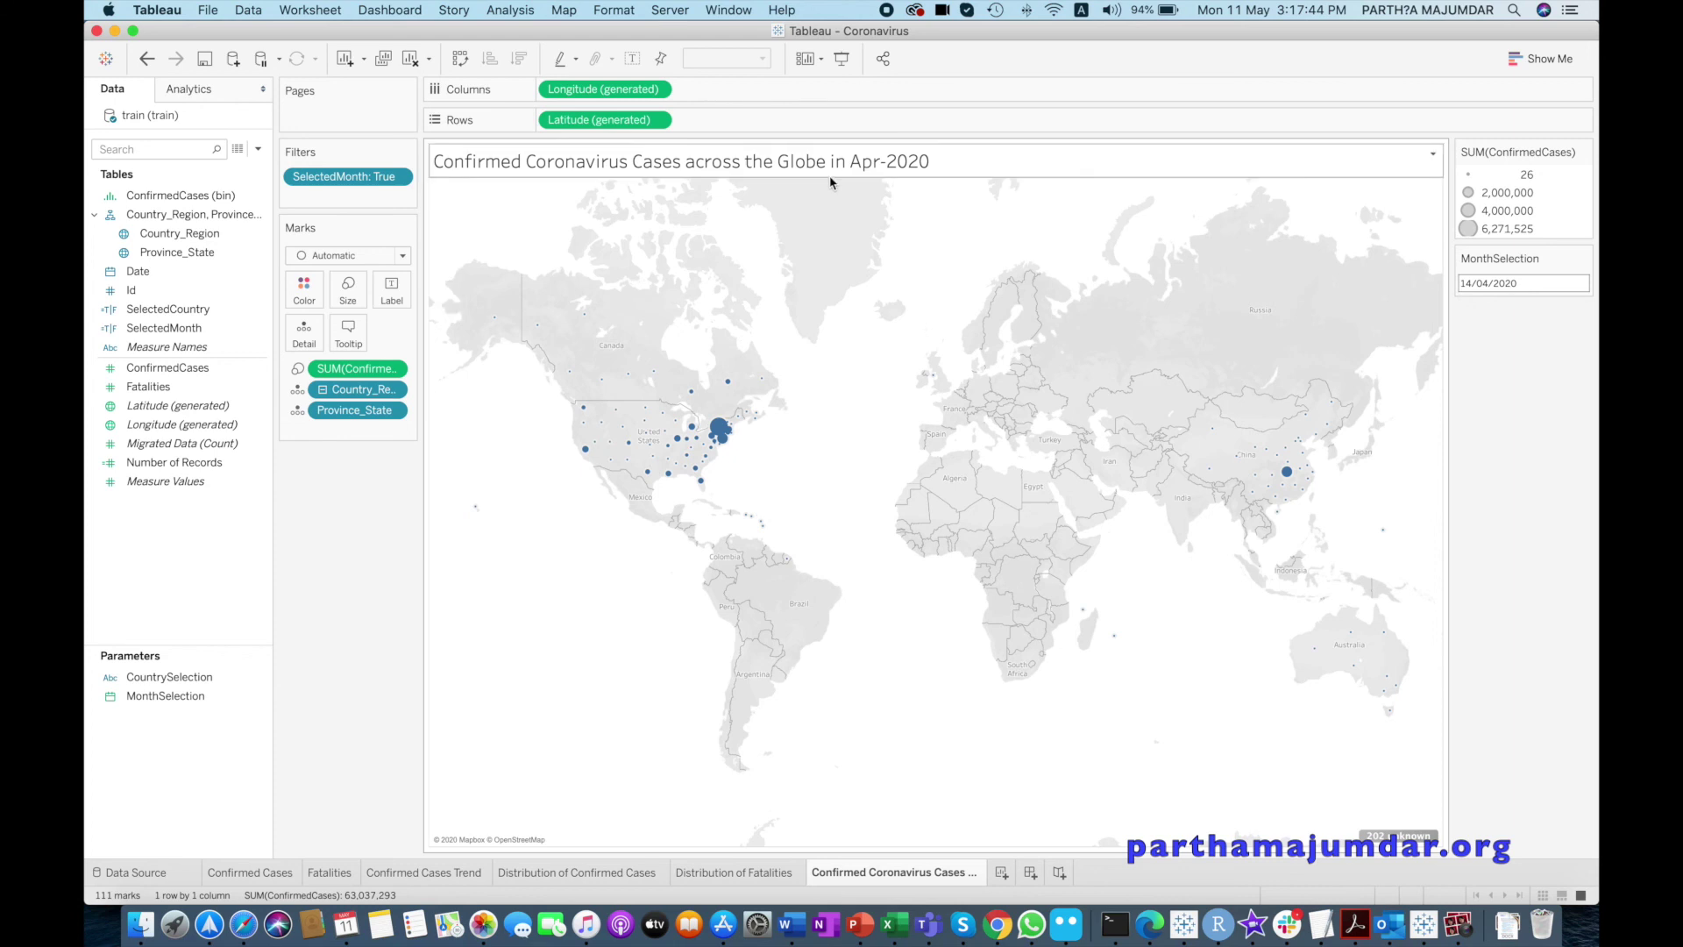
Set the MonthSelection parameter to 12/05/2020
click(1534, 282)
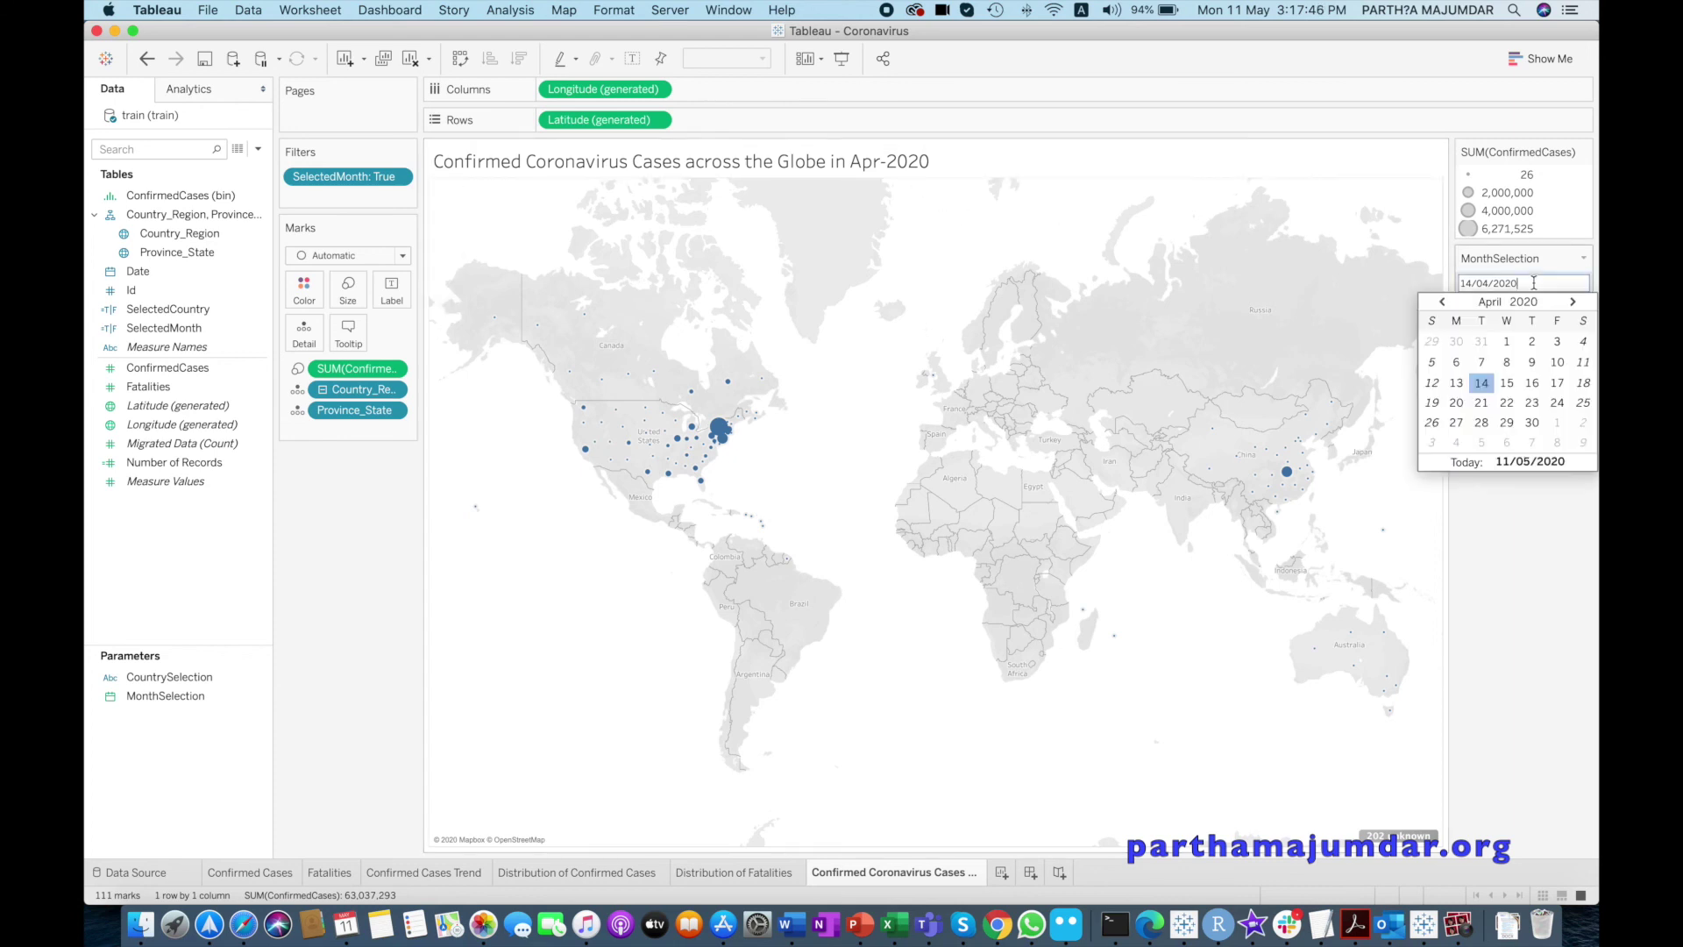
click(1573, 301)
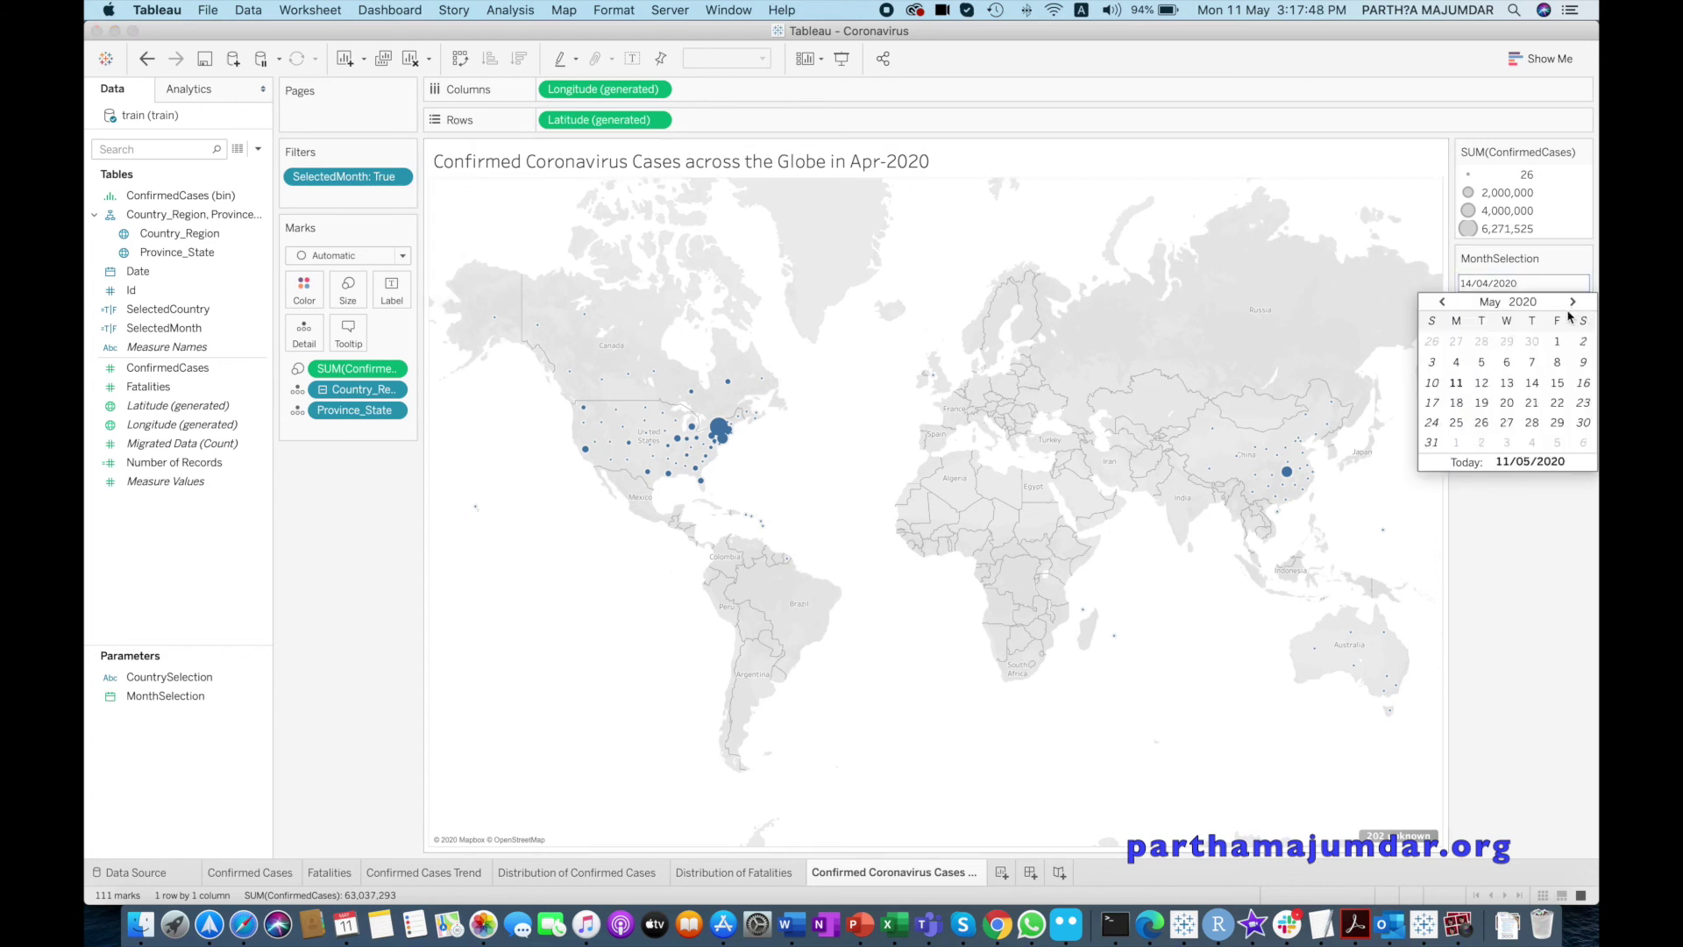
click(1482, 383)
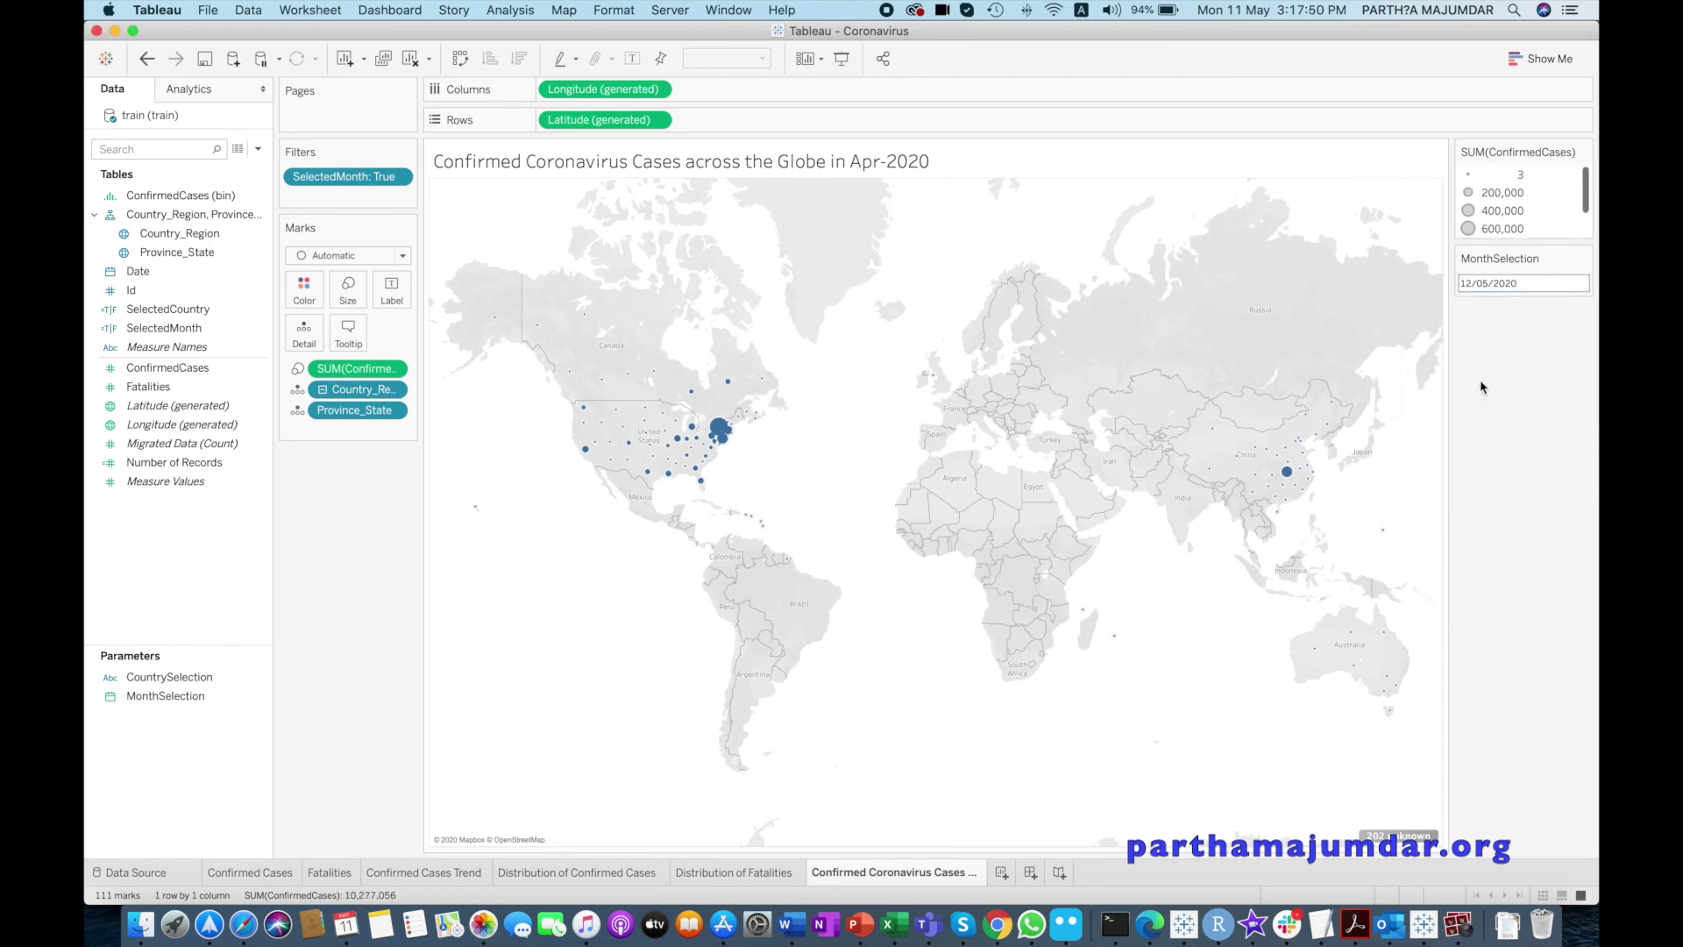